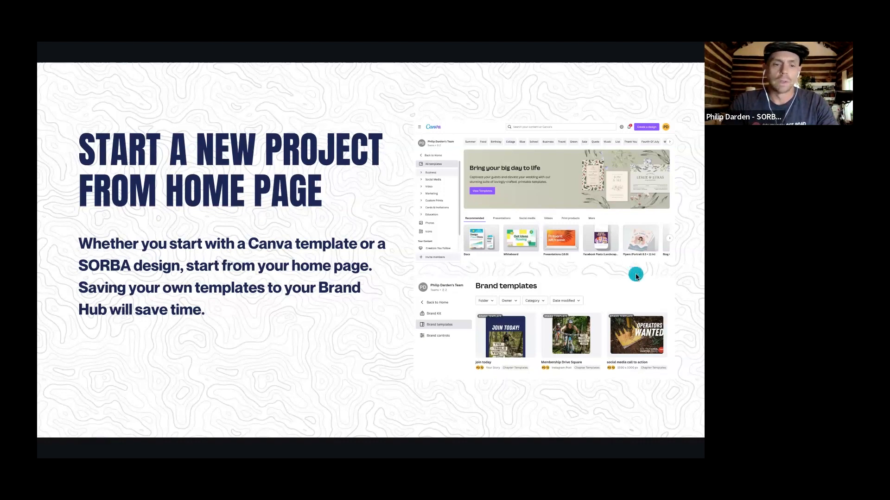
# Advance through the remaining presentation slides to the closing Thank You slide and leave the full-screen presentation.
pyautogui.press('Right')
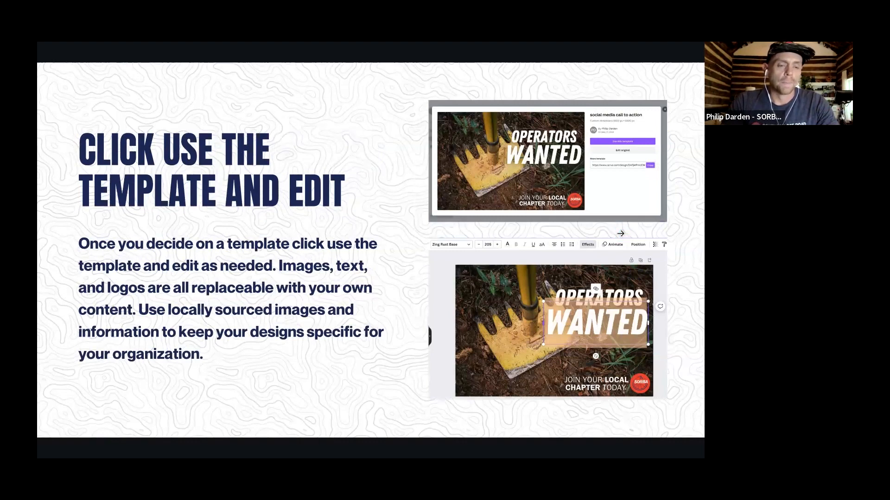
pyautogui.click(623, 235)
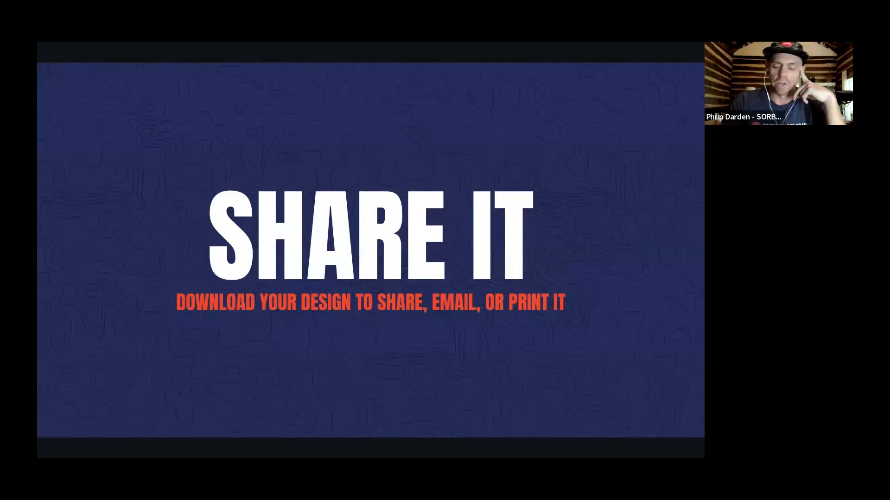
pyautogui.click(625, 235)
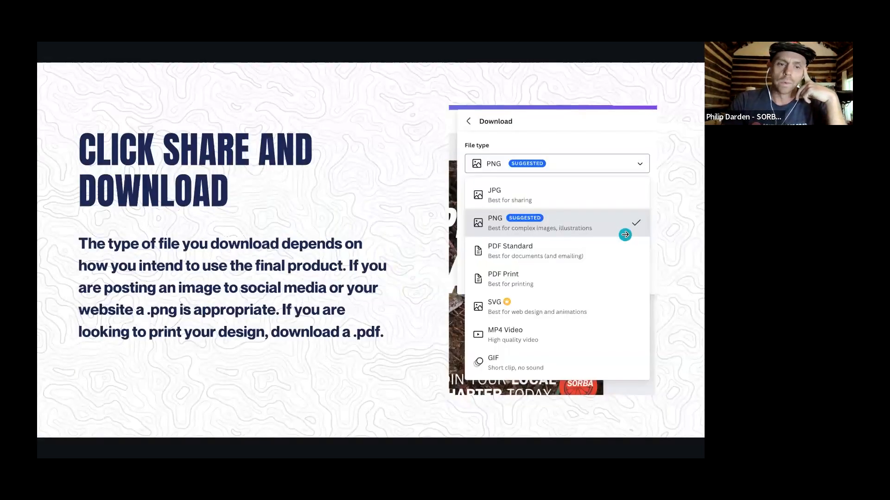
pyautogui.click(576, 207)
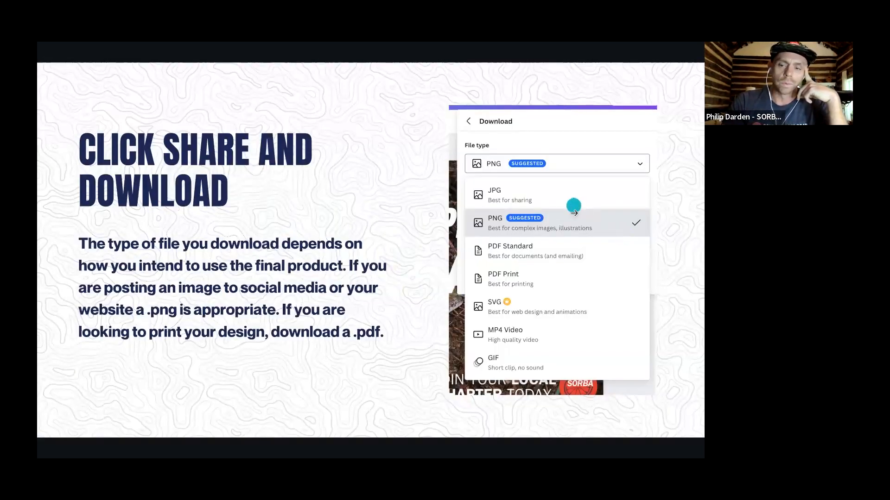
pyautogui.click(570, 195)
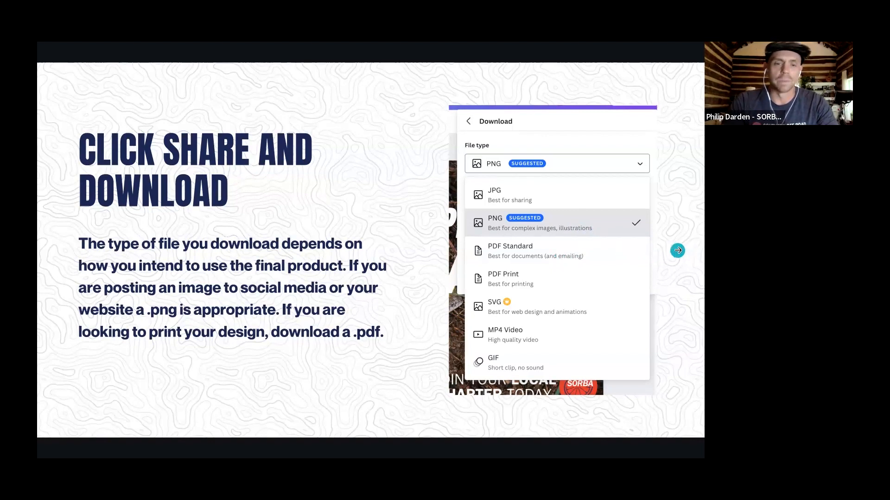
pyautogui.click(678, 250)
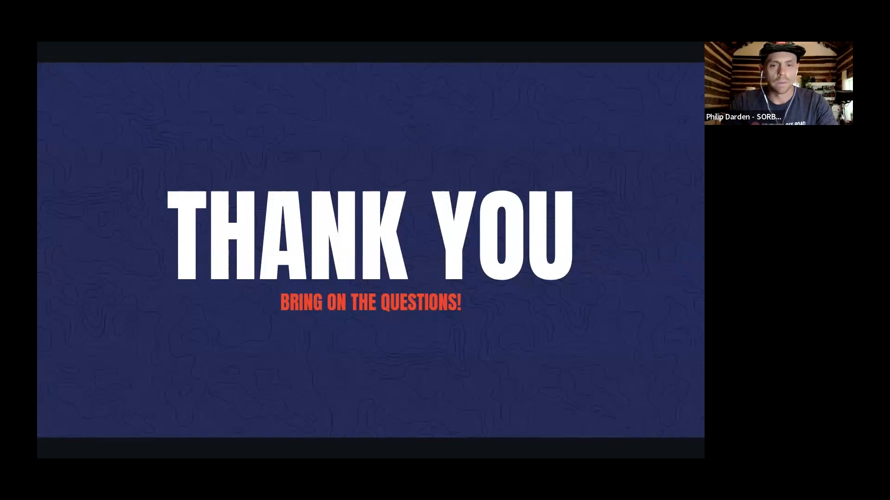
pyautogui.press('Escape')
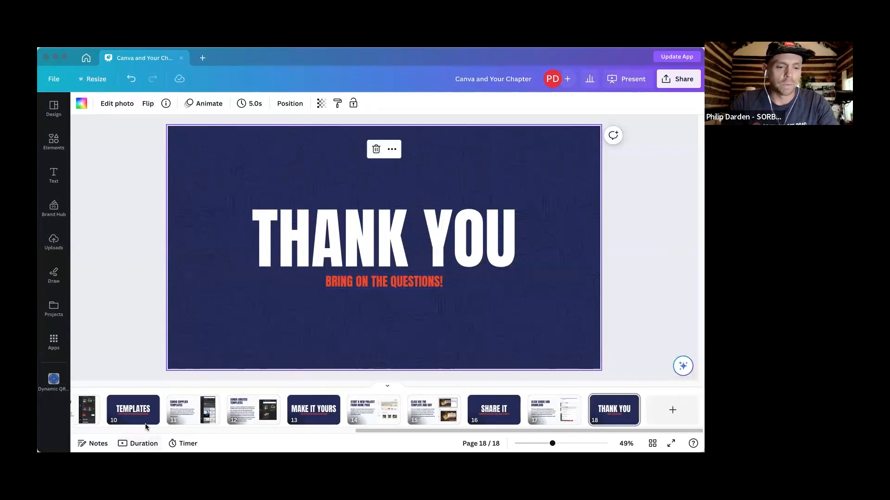
# Go to the cover slide and examine its title, subtitle, SORBA Sessions logo and Canva logo as separate editable elements.
pyautogui.hscroll(-10, 120, 410)
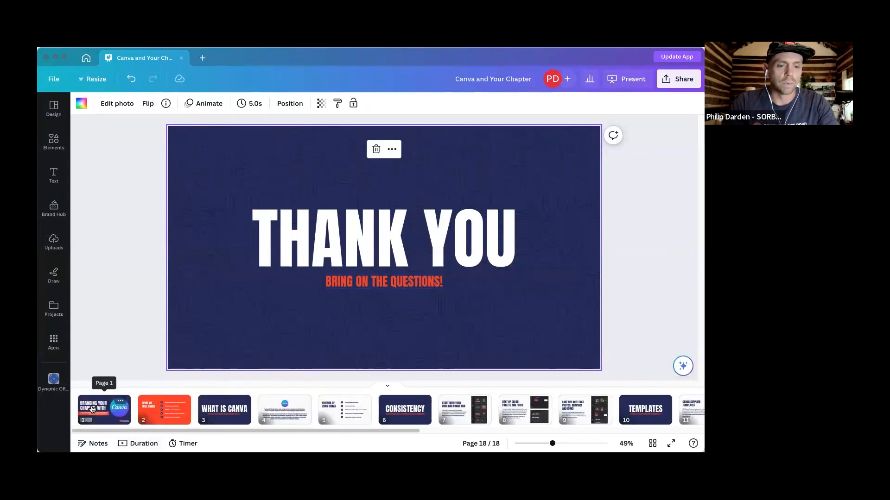
pyautogui.click(92, 409)
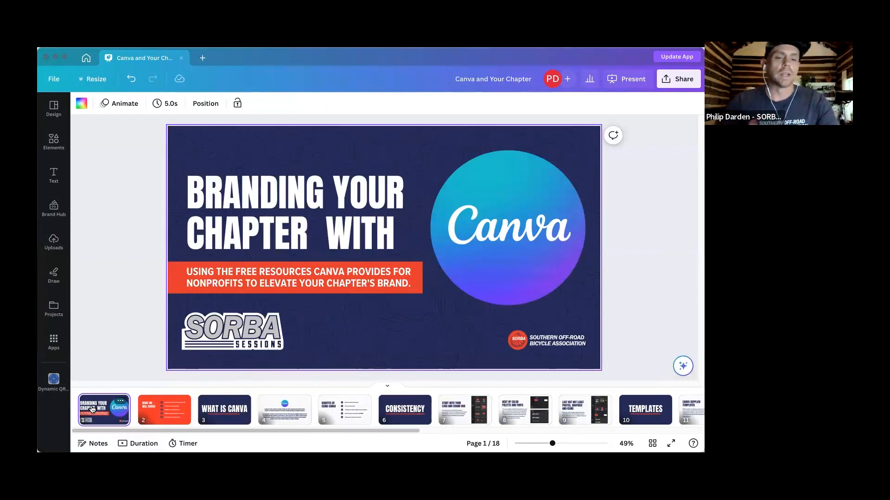
pyautogui.click(221, 215)
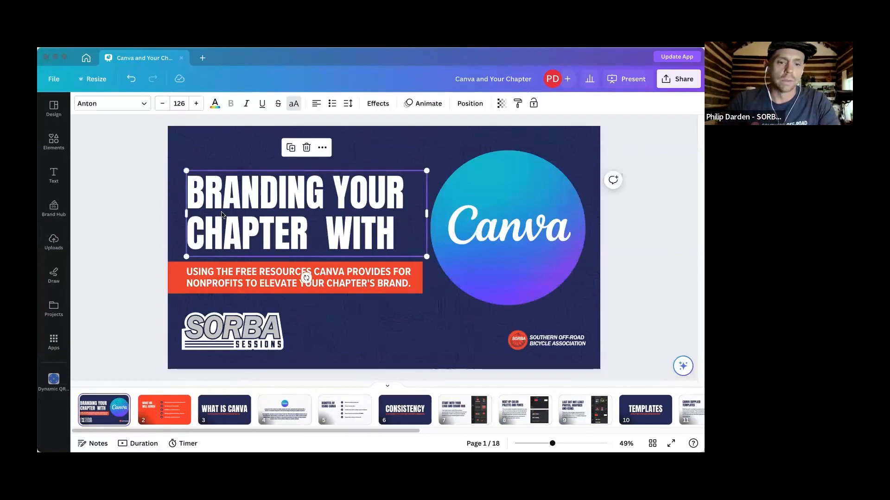
pyautogui.click(239, 275)
pyautogui.click(232, 331)
pyautogui.click(317, 273)
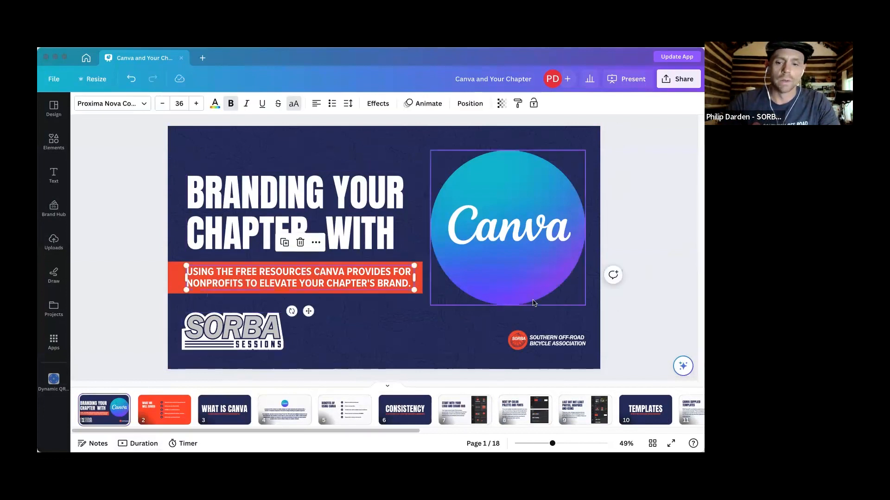
pyautogui.click(533, 276)
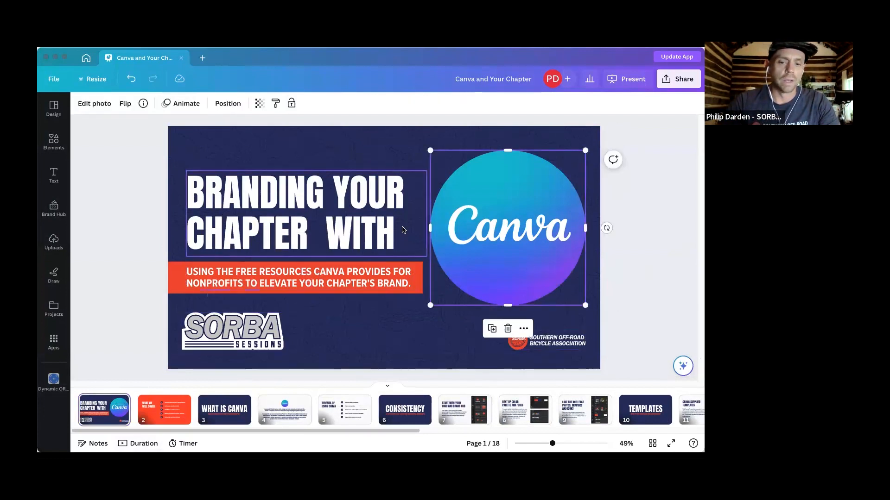
pyautogui.click(377, 230)
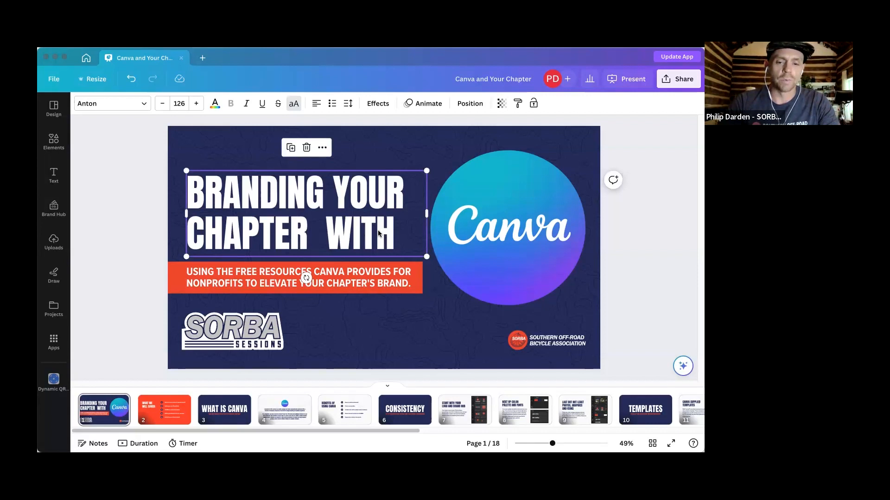
pyautogui.doubleClick(256, 188)
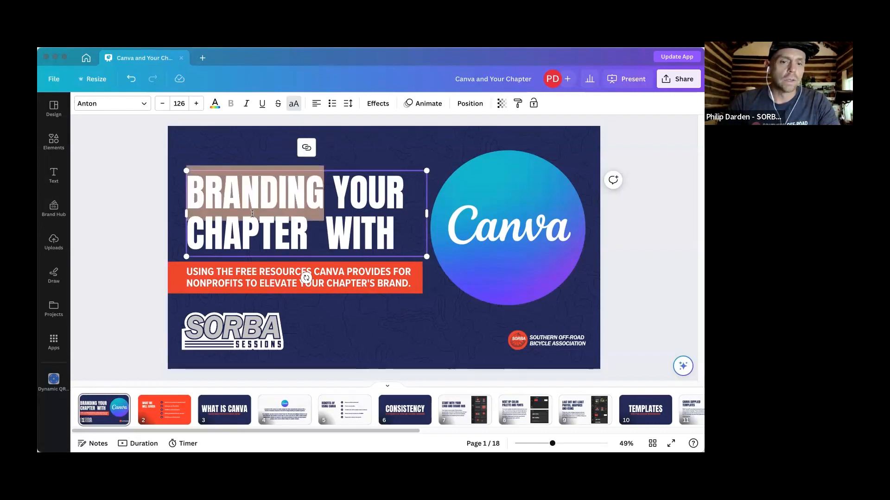
pyautogui.click(133, 219)
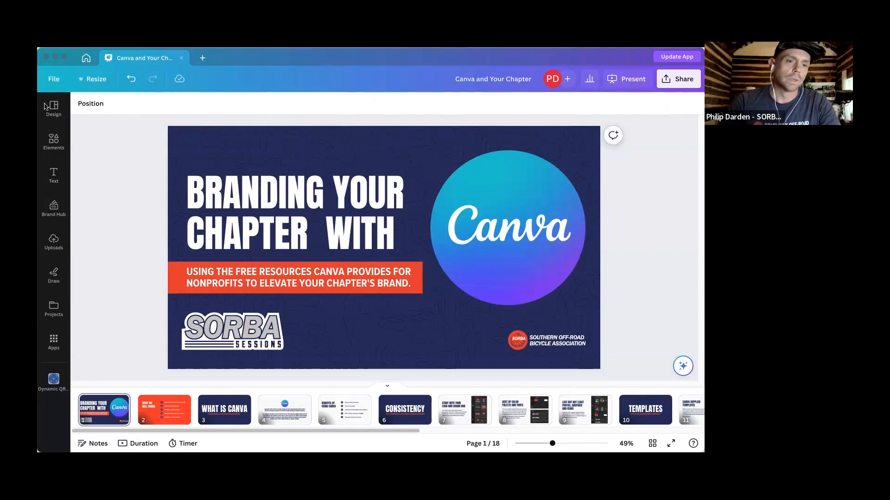
# Create a resized copy of the presentation in the Instagram Story format.
pyautogui.click(97, 79)
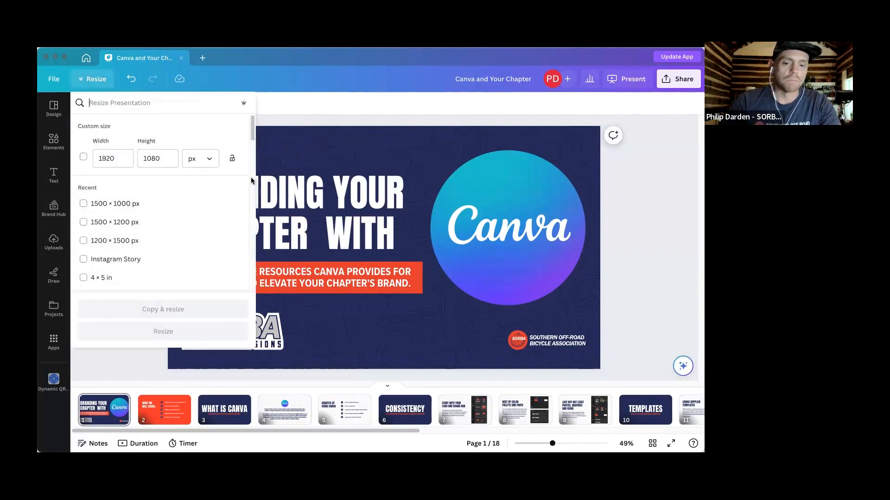
pyautogui.click(119, 262)
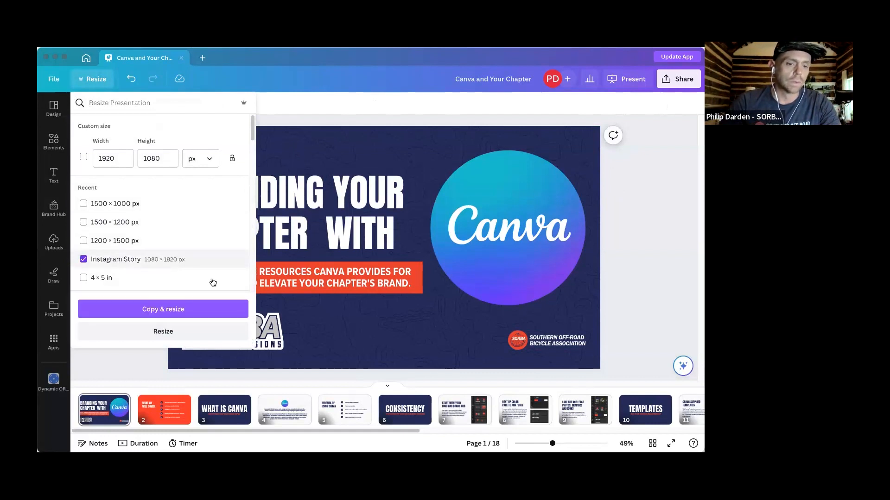
pyautogui.click(168, 309)
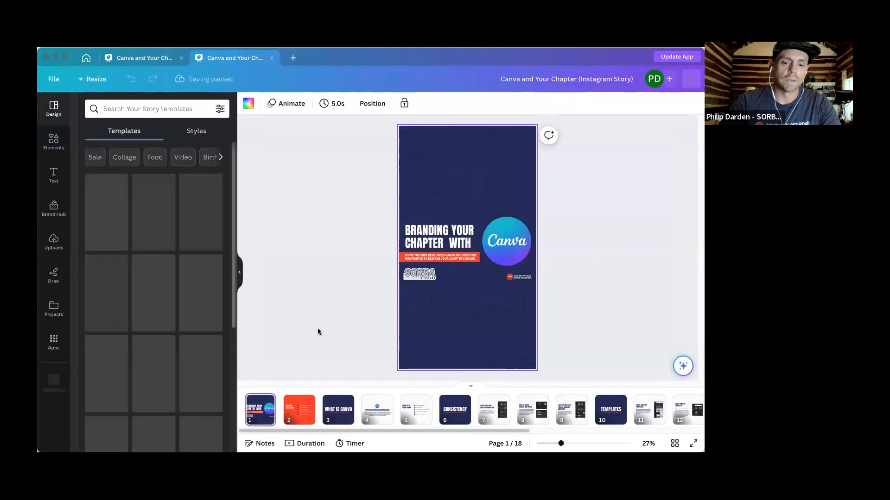
# Review how pages 2 to 8 of the Instagram Story copy adapted to the new format, and close the copy.
pyautogui.click(299, 417)
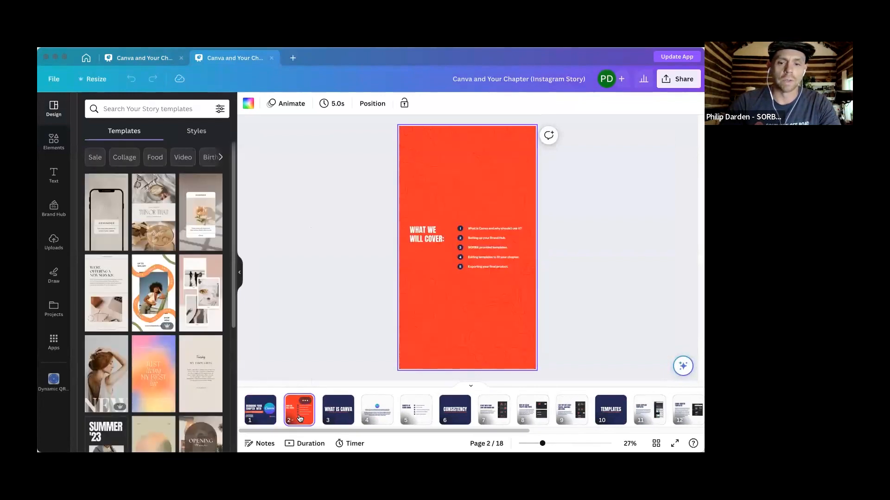
pyautogui.click(338, 410)
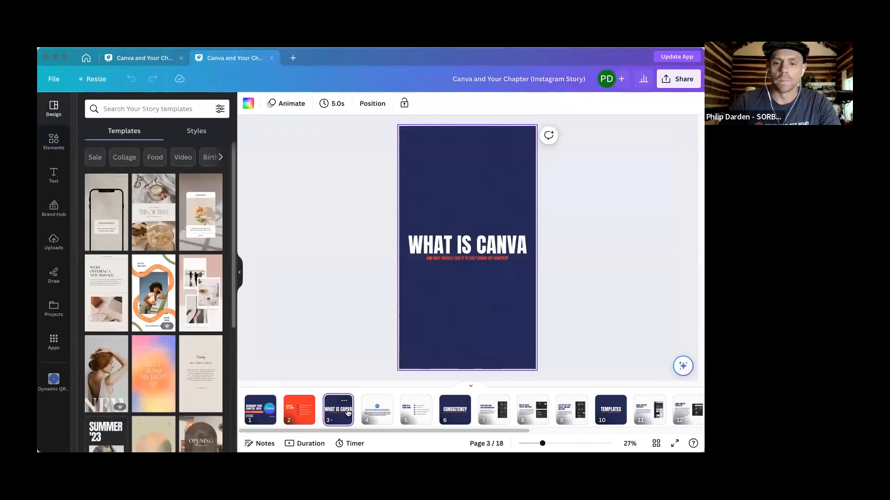
pyautogui.click(380, 410)
pyautogui.click(416, 410)
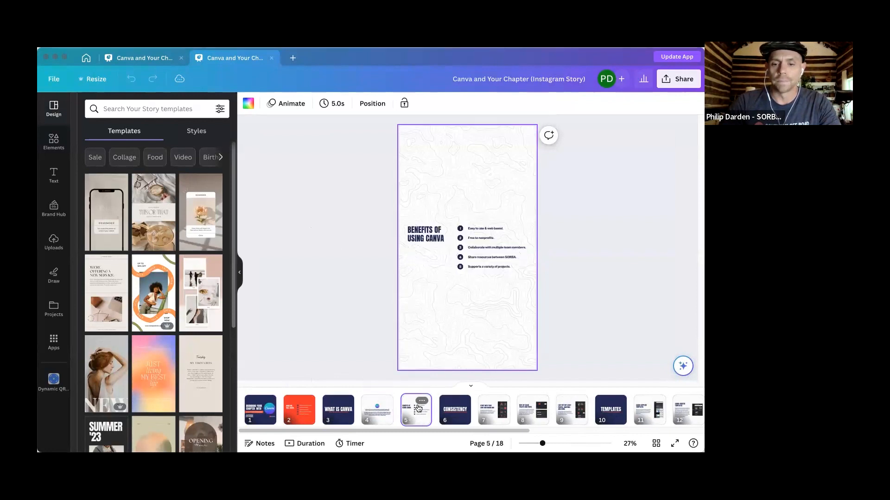
pyautogui.click(453, 411)
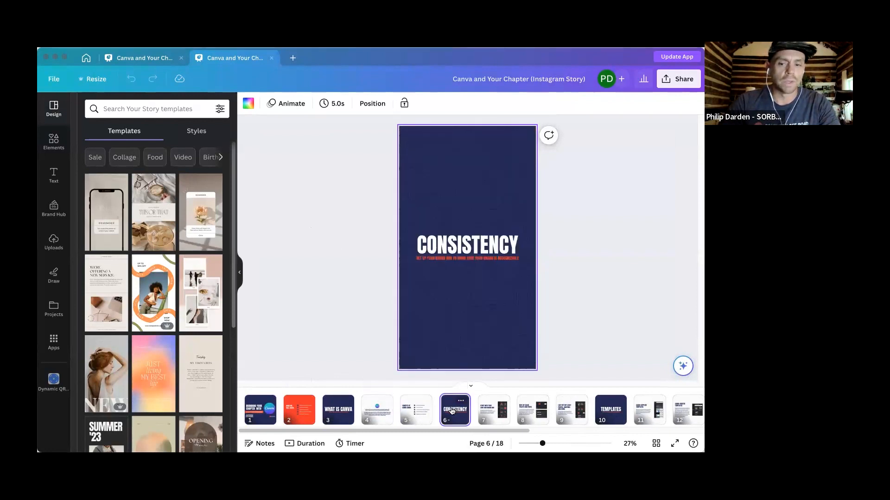
pyautogui.click(487, 412)
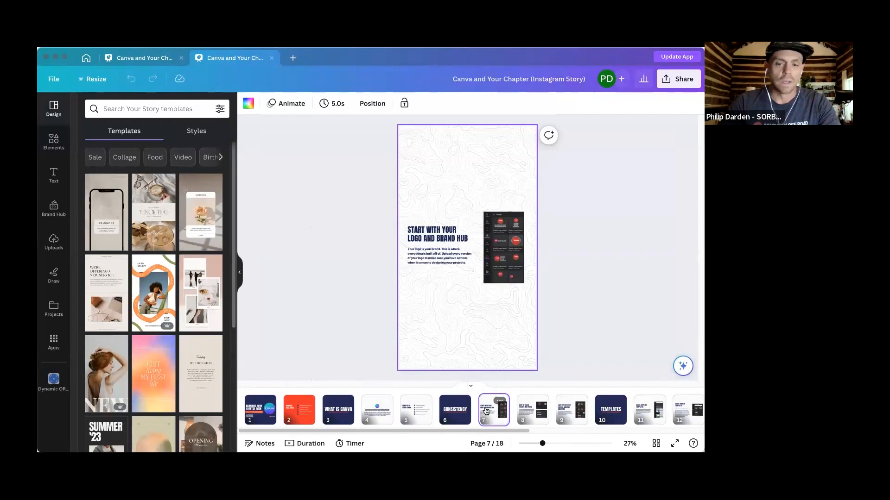
pyautogui.click(523, 415)
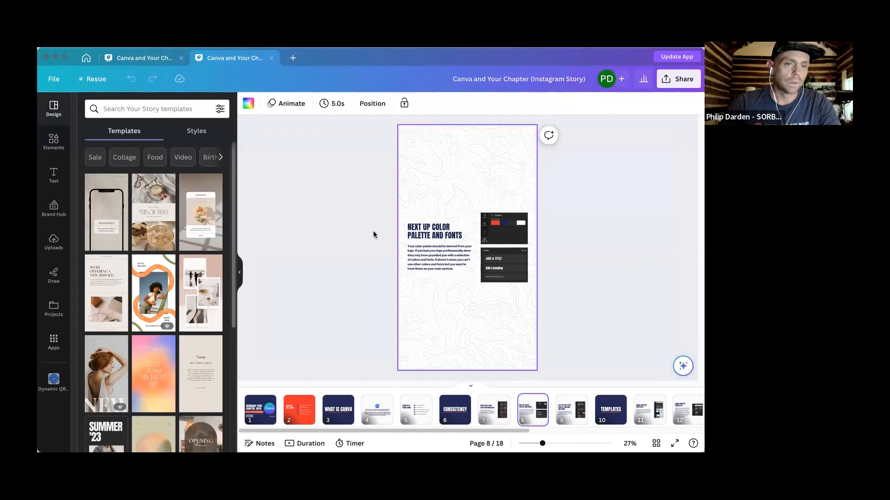
pyautogui.click(272, 59)
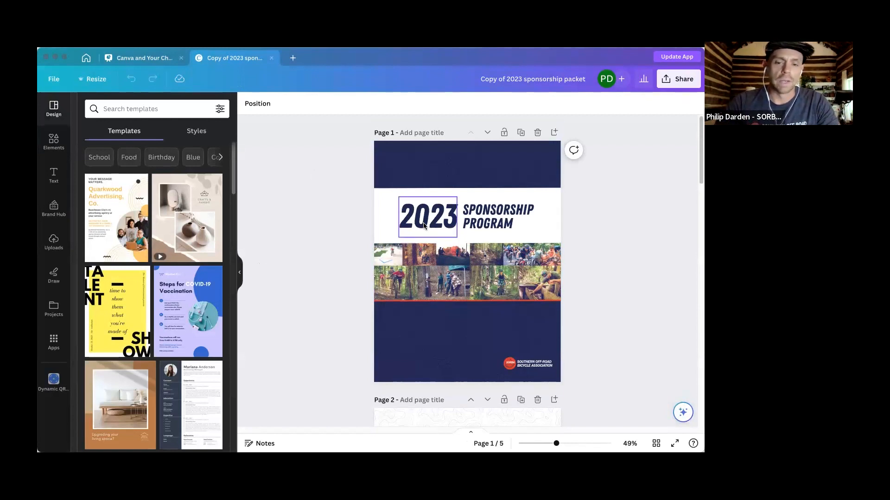
# Unlock the dark blue background image on page 1 of the sponsorship packet copy and delete it.
pyautogui.click(436, 176)
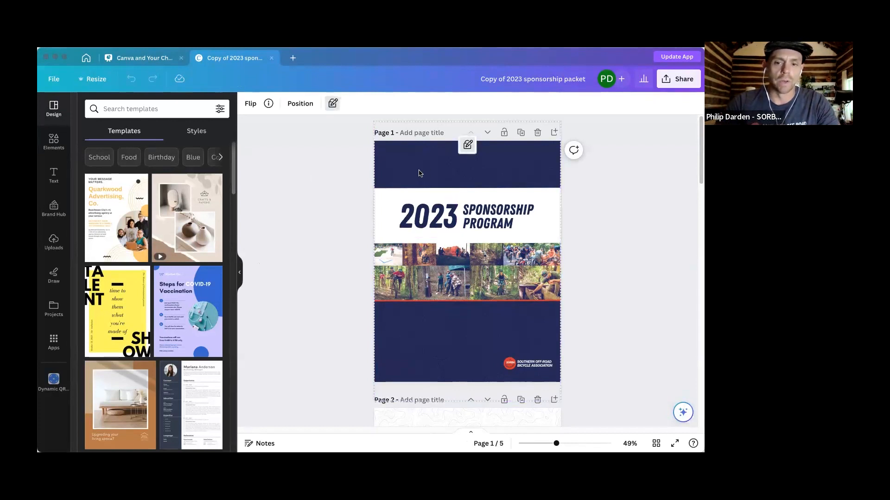
pyautogui.click(465, 146)
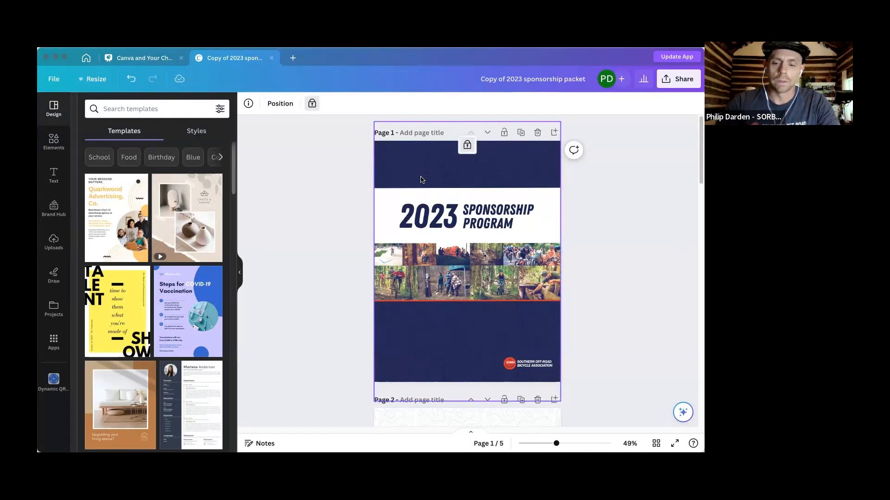
pyautogui.click(468, 146)
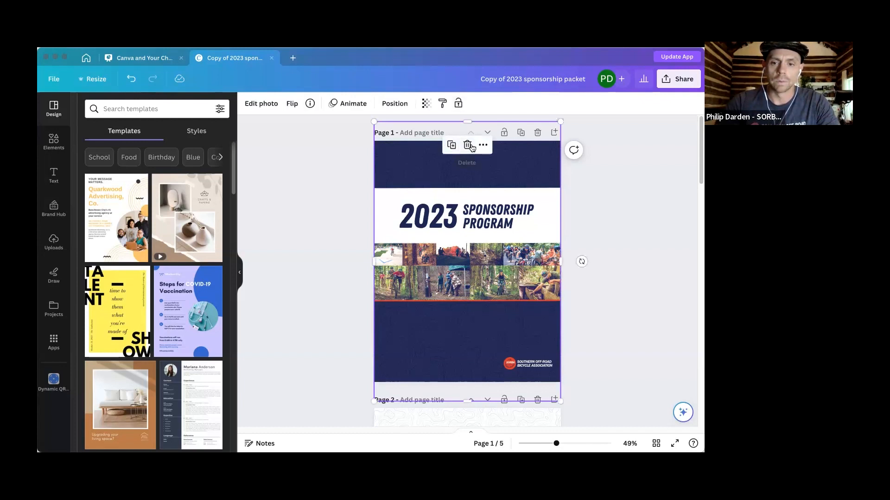
pyautogui.press('Delete')
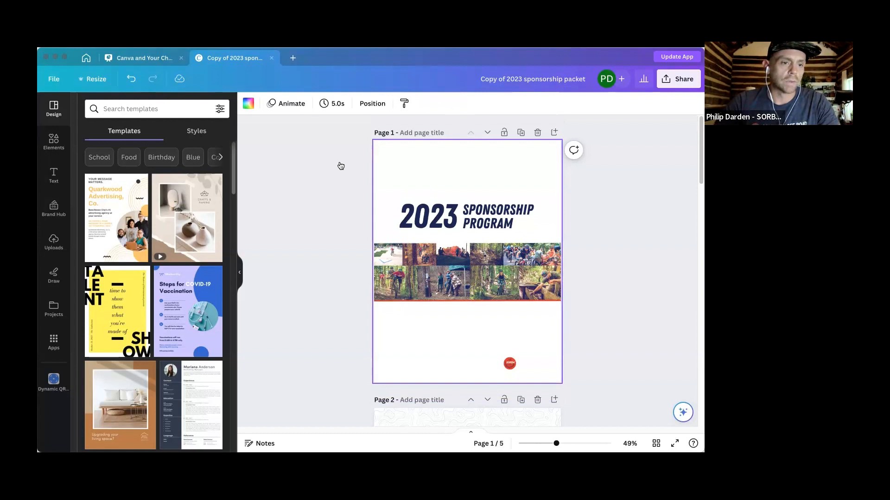
# Add a square shape to page 1 and enlarge it past the page edges so it covers the whole page.
pyautogui.click(54, 141)
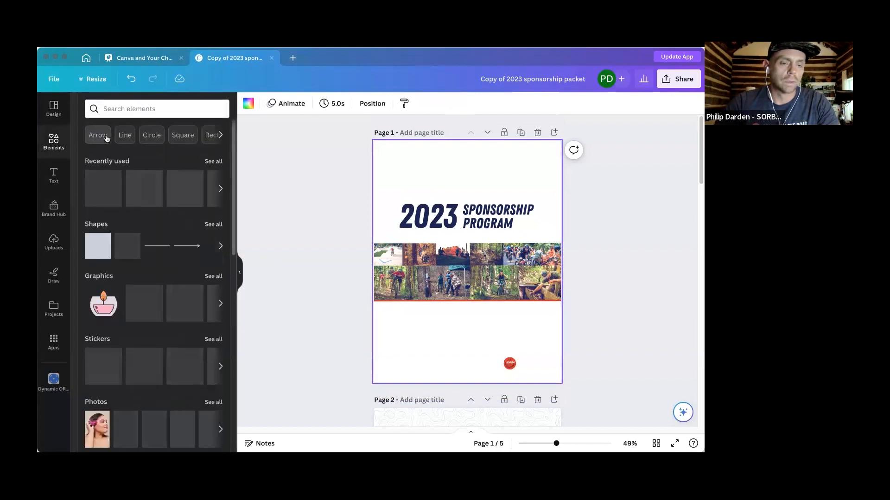
pyautogui.click(148, 185)
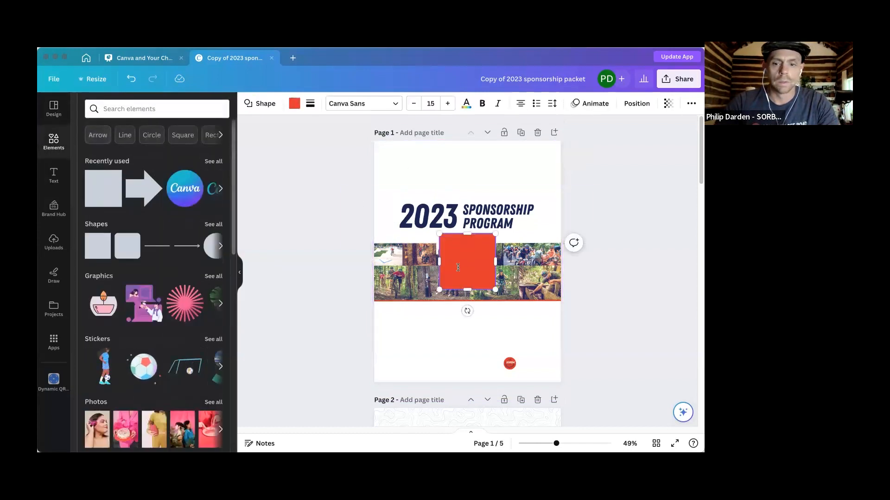
pyautogui.moveTo(439, 234); pyautogui.dragTo(363, 132)
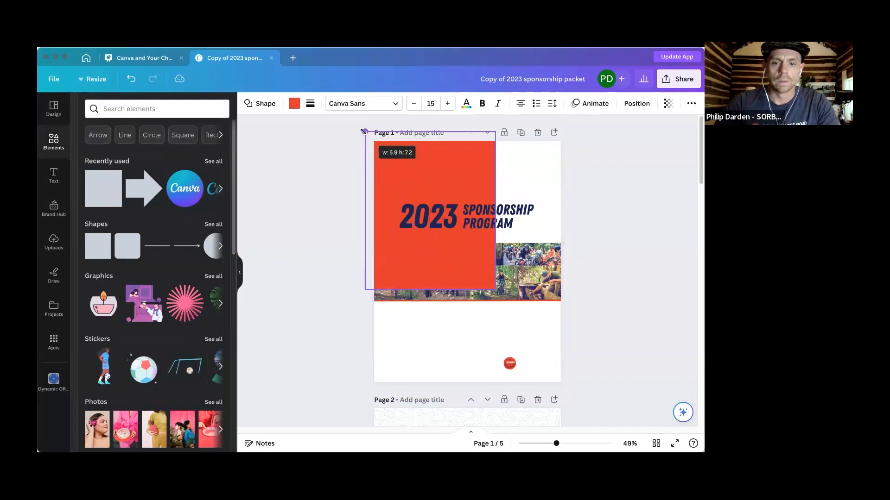
pyautogui.moveTo(495, 289); pyautogui.dragTo(584, 393)
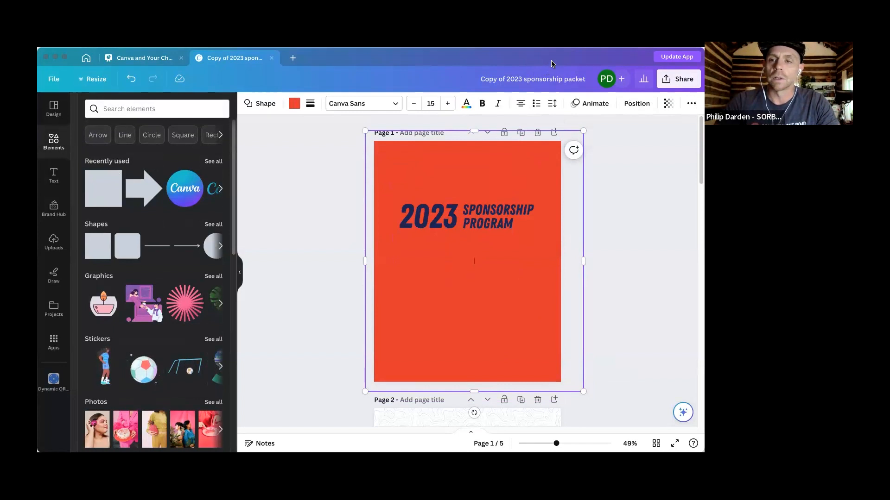
pyautogui.click(692, 104)
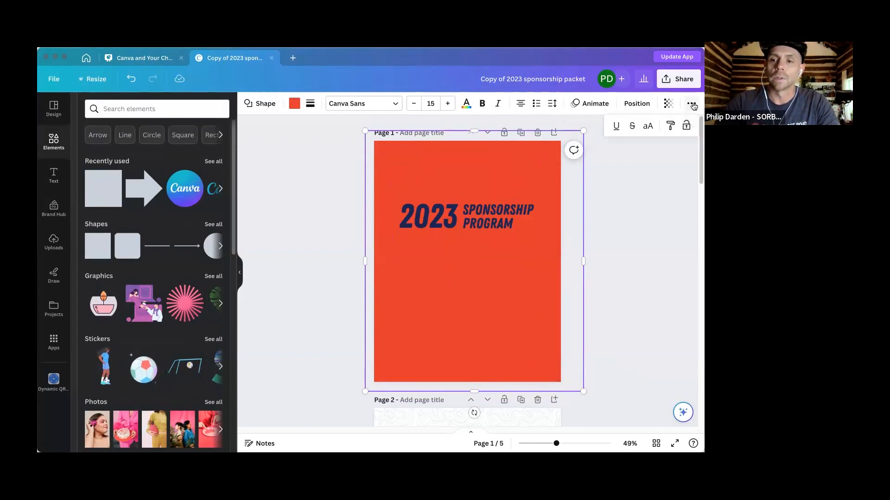
pyautogui.click(692, 105)
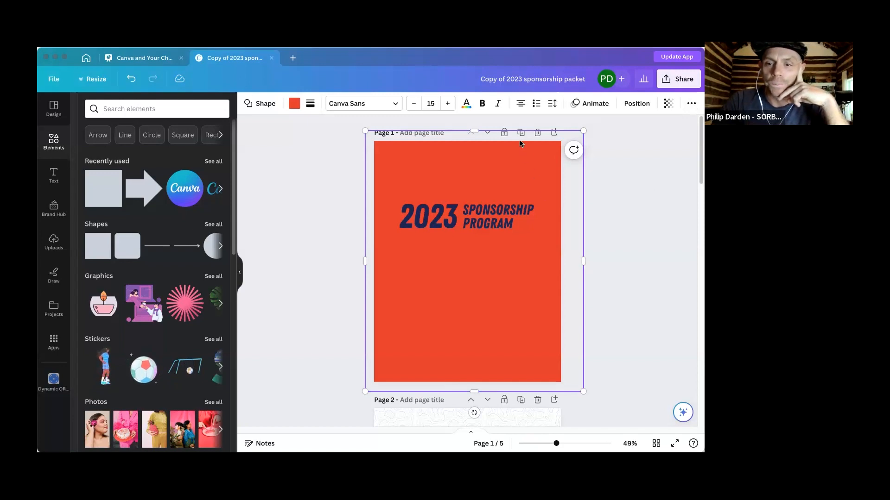
# Send the orange-red square on page 1 to the back, behind the title, photos and logo.
pyautogui.rightClick(544, 159)
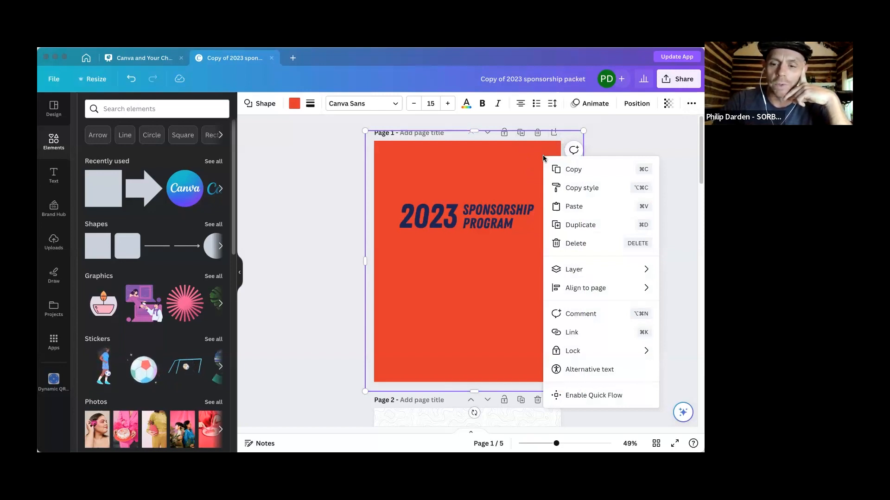
pyautogui.moveTo(571, 278)
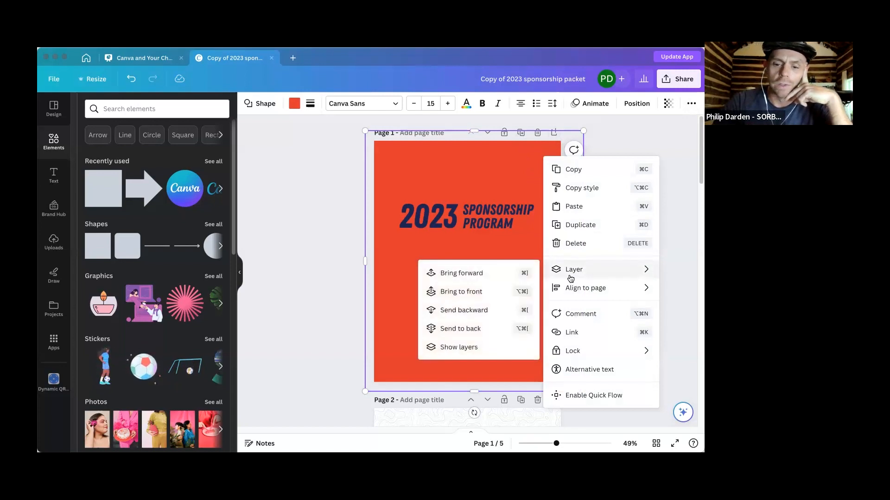
pyautogui.click(481, 330)
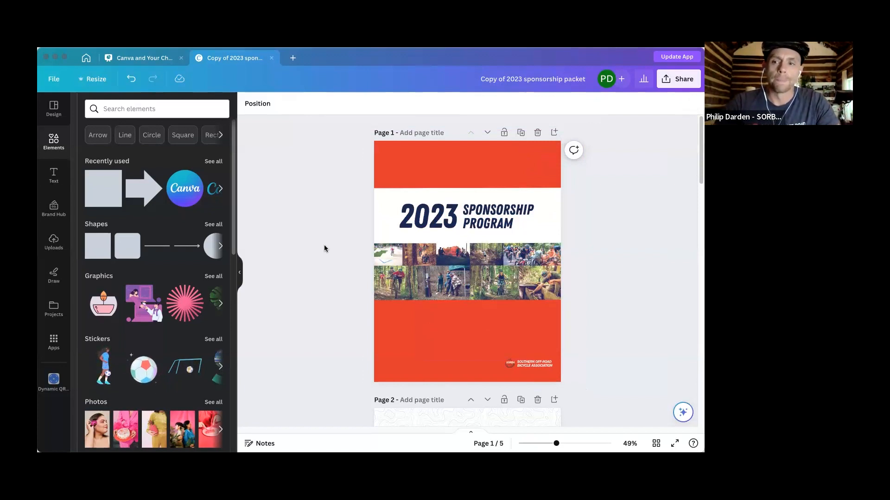
# Review the download options for the sponsorship packet copy with PDF Print as the file type, and close them without downloading.
pyautogui.click(683, 82)
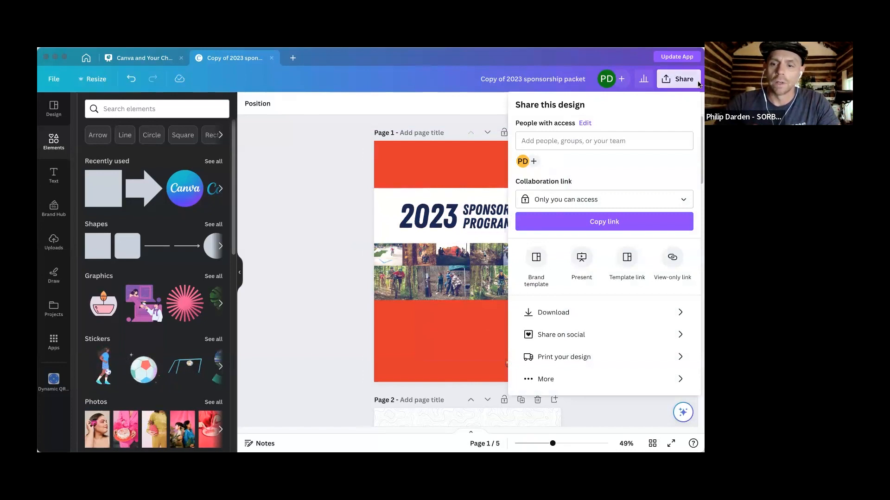
pyautogui.click(612, 313)
pyautogui.click(624, 147)
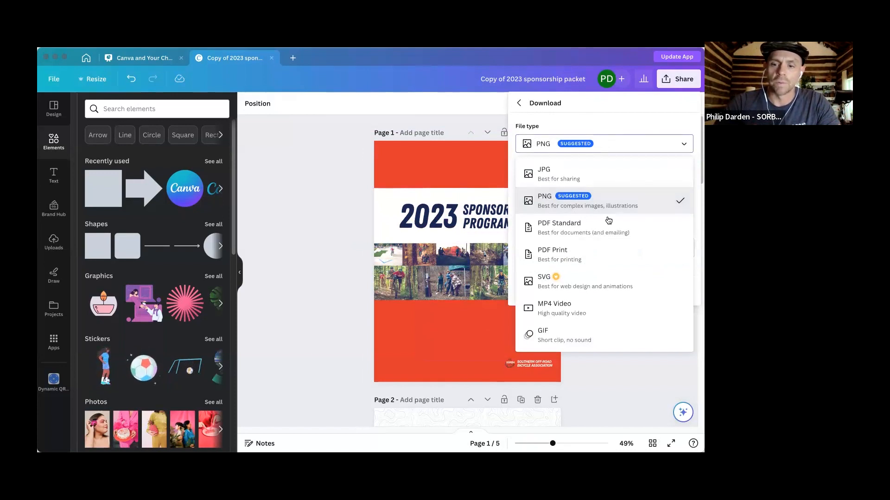
pyautogui.click(600, 255)
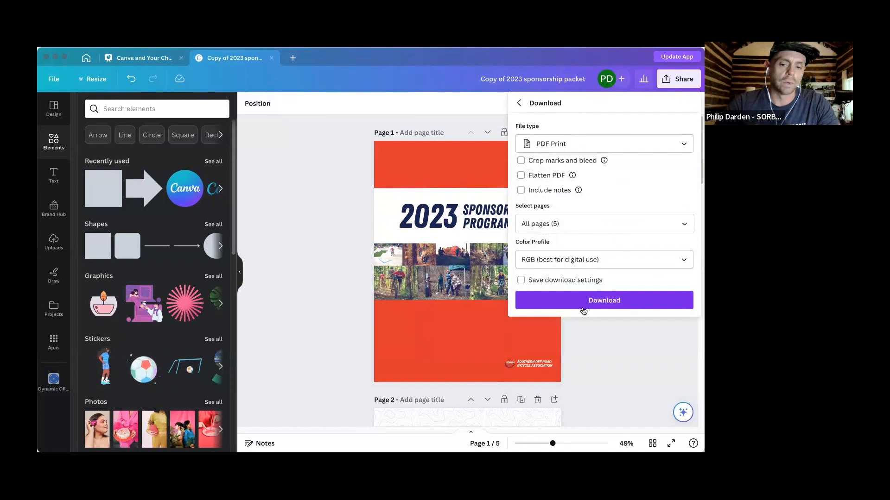
pyautogui.click(313, 194)
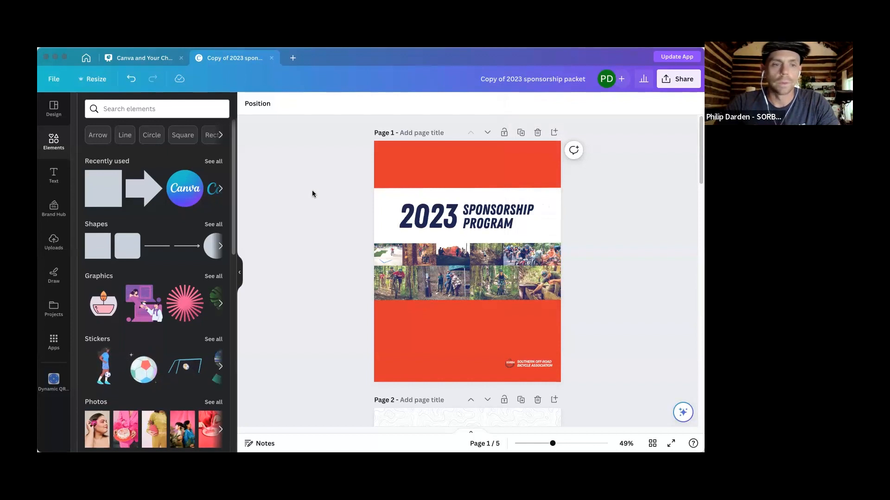
# Create a new blank design in the Note Card format.
pyautogui.click(55, 80)
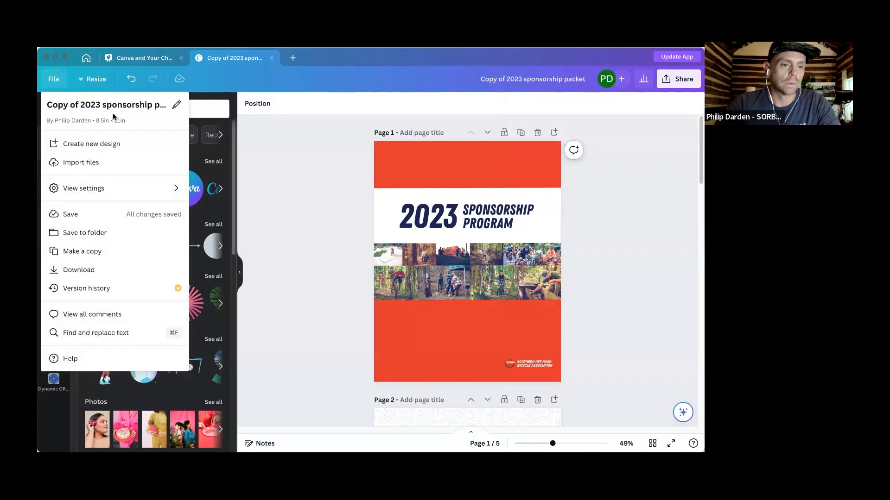
pyautogui.click(101, 145)
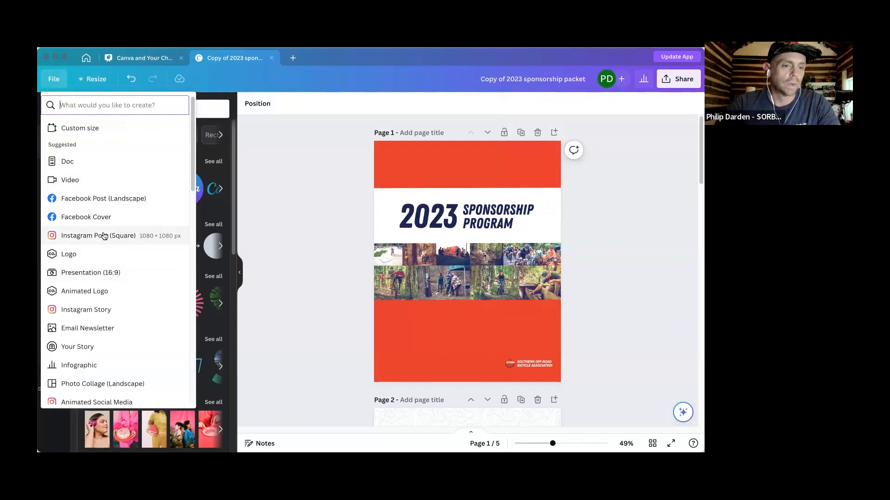
pyautogui.scroll(-1, 101, 273)
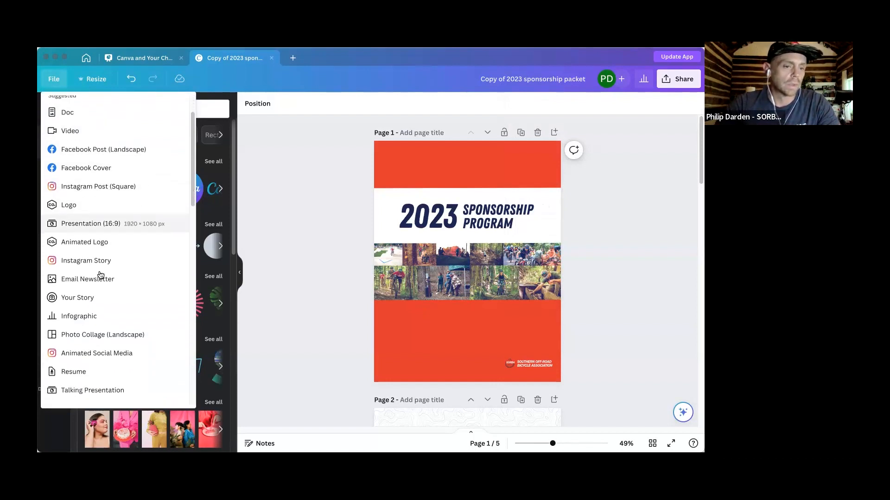
pyautogui.scroll(-2, 100, 274)
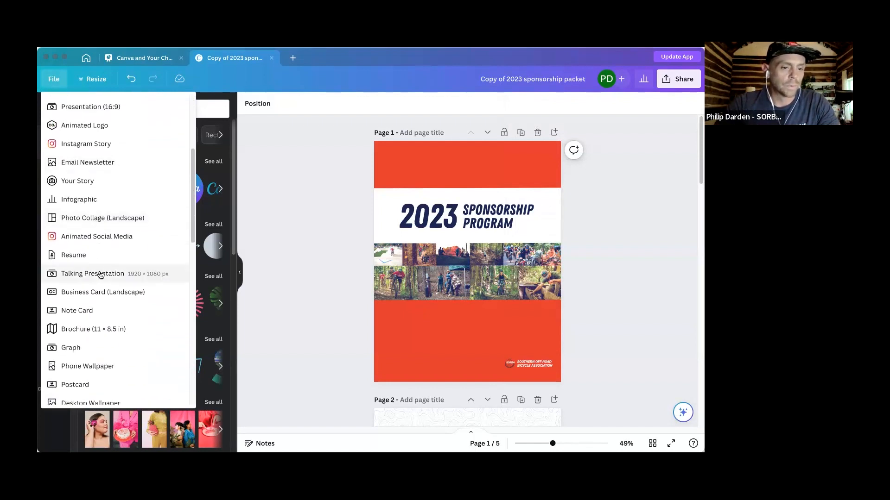
pyautogui.click(77, 310)
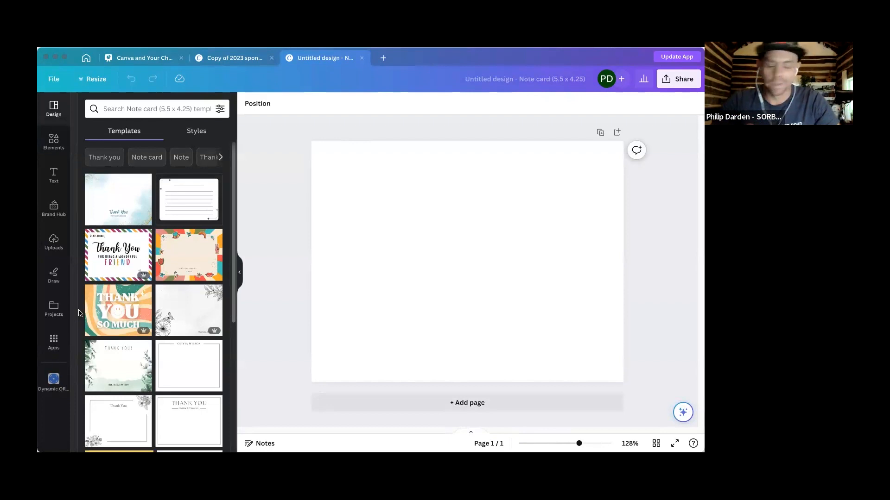
# Review the brand templates, logos, color palette, fonts and graphics available in the Brand Hub.
pyautogui.click(55, 209)
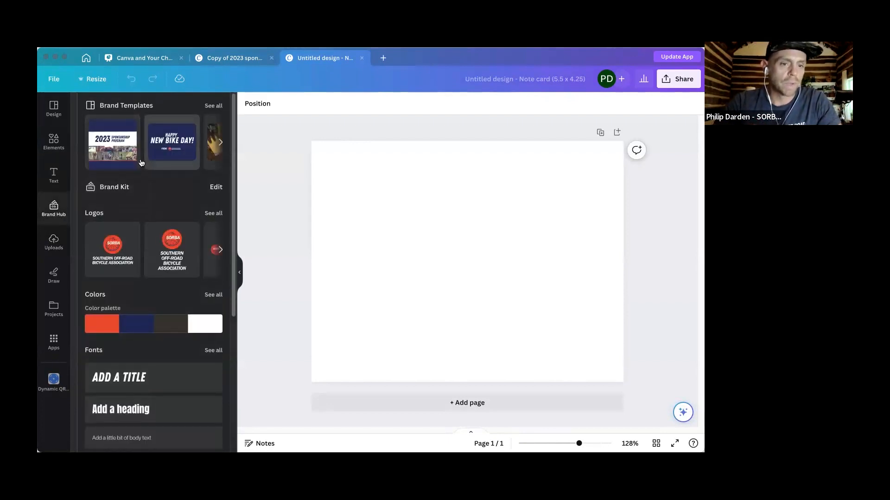
pyautogui.hscroll(5, 176, 157)
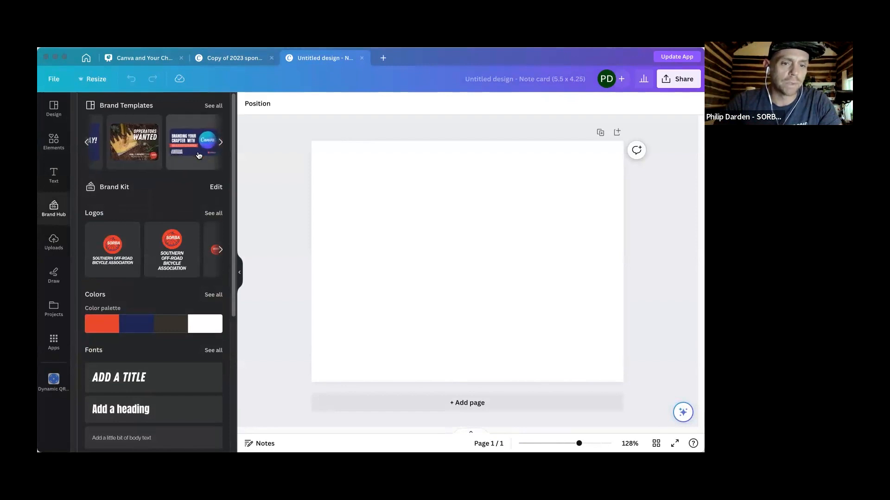
pyautogui.hscroll(4, 125, 253)
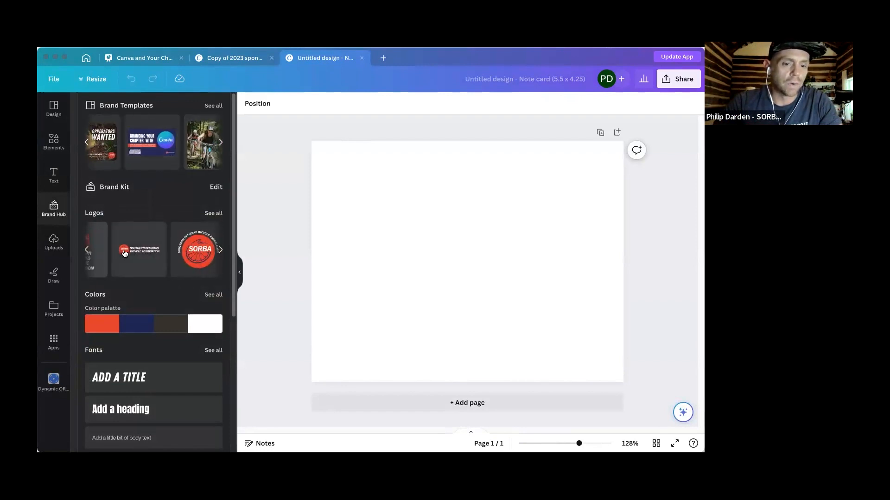
pyautogui.hscroll(2, 124, 253)
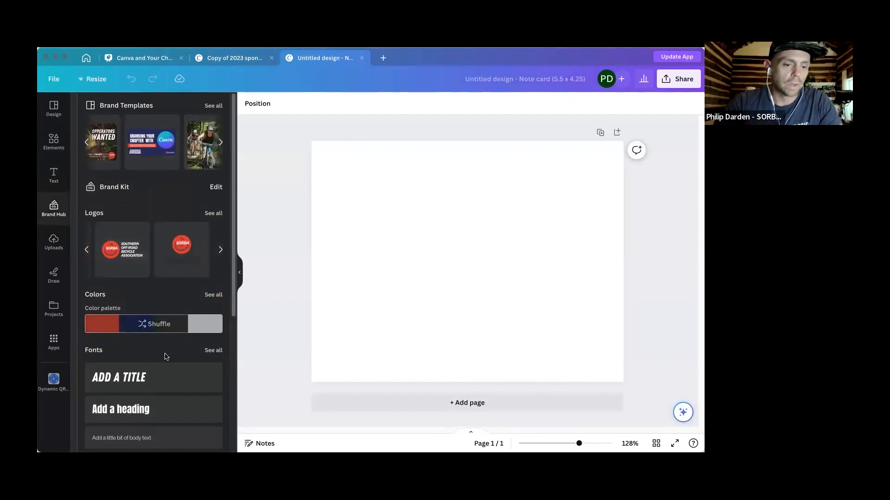
pyautogui.scroll(-3, 165, 357)
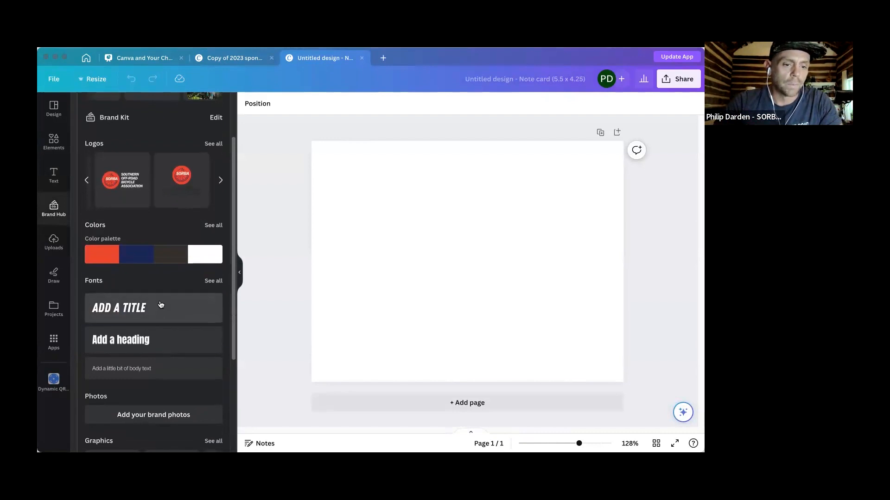
pyautogui.scroll(-6, 160, 303)
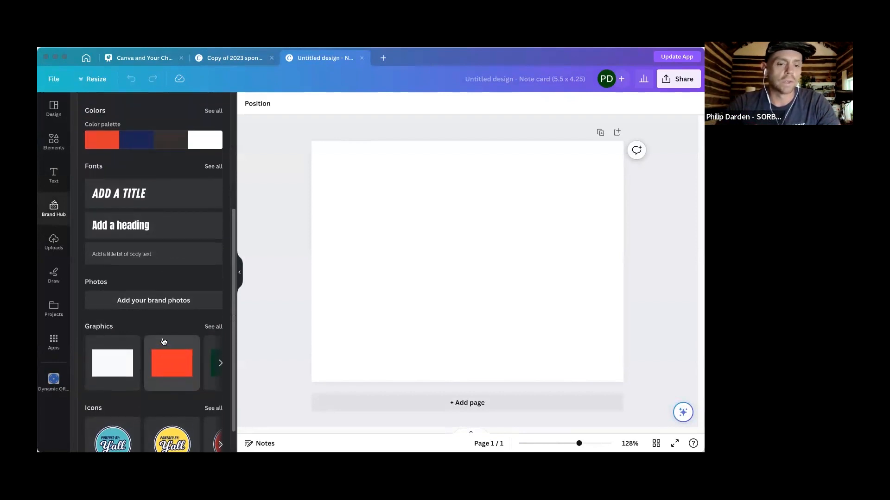
# Place the dark blue brand graphic on the note card and enlarge it past the edges so it covers the whole page.
pyautogui.hscroll(3, 163, 341)
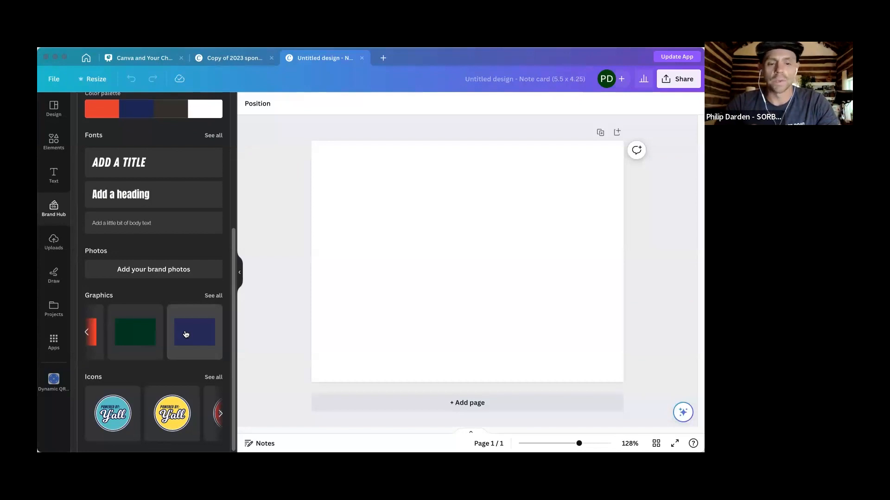
pyautogui.moveTo(185, 335); pyautogui.dragTo(405, 241)
pyautogui.moveTo(473, 266); pyautogui.dragTo(412, 231)
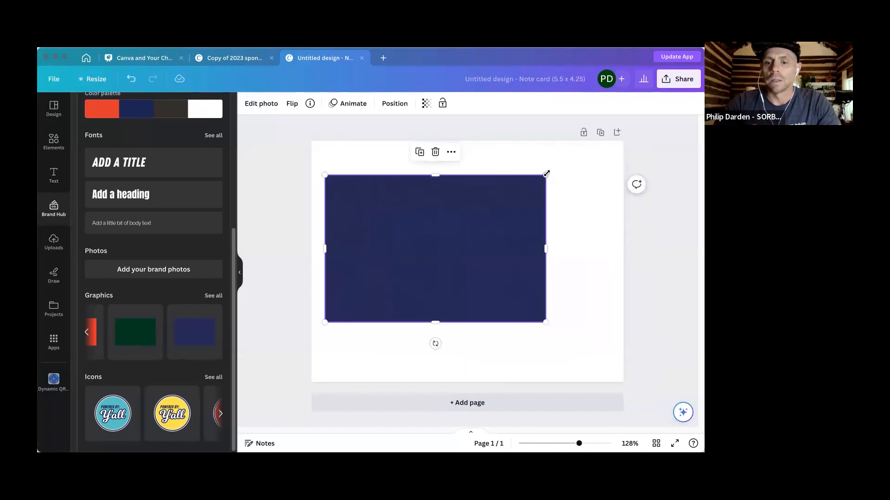
pyautogui.moveTo(547, 174); pyautogui.dragTo(638, 151)
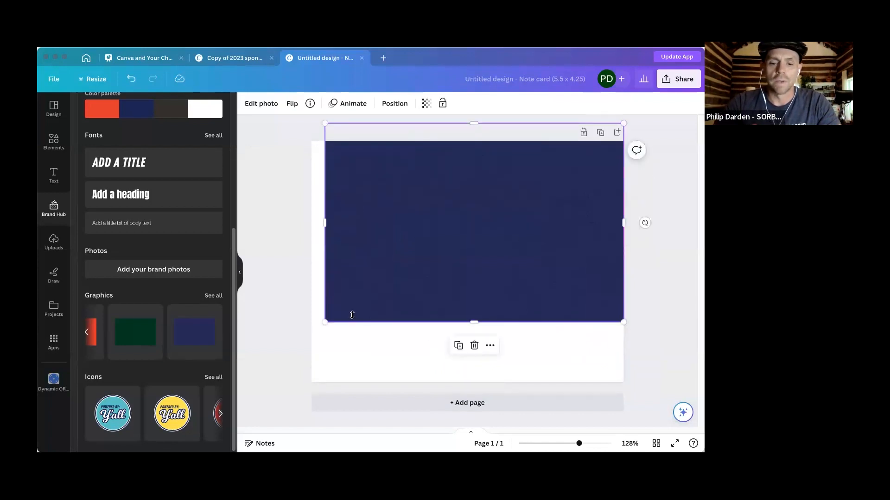
pyautogui.moveTo(326, 322); pyautogui.dragTo(301, 345)
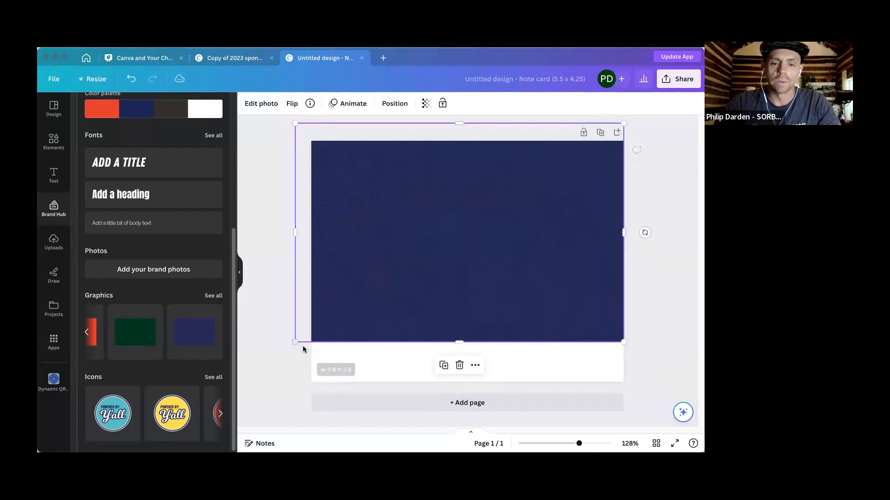
pyautogui.moveTo(408, 298); pyautogui.dragTo(407, 313)
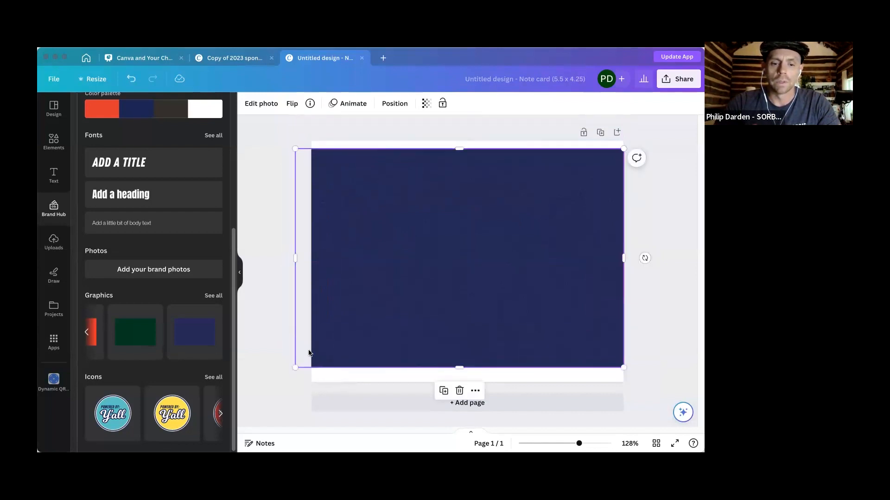
pyautogui.moveTo(295, 367); pyautogui.dragTo(270, 384)
pyautogui.moveTo(623, 149); pyautogui.dragTo(637, 137)
pyautogui.click(255, 206)
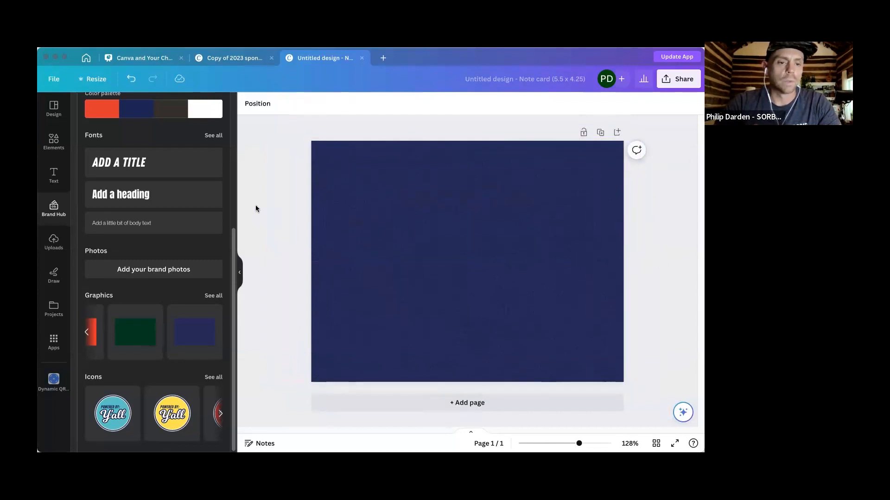
# Add a brand title reading "HAPPY", move it to the upper middle of the card and shrink it to about size 26.3.
pyautogui.click(139, 168)
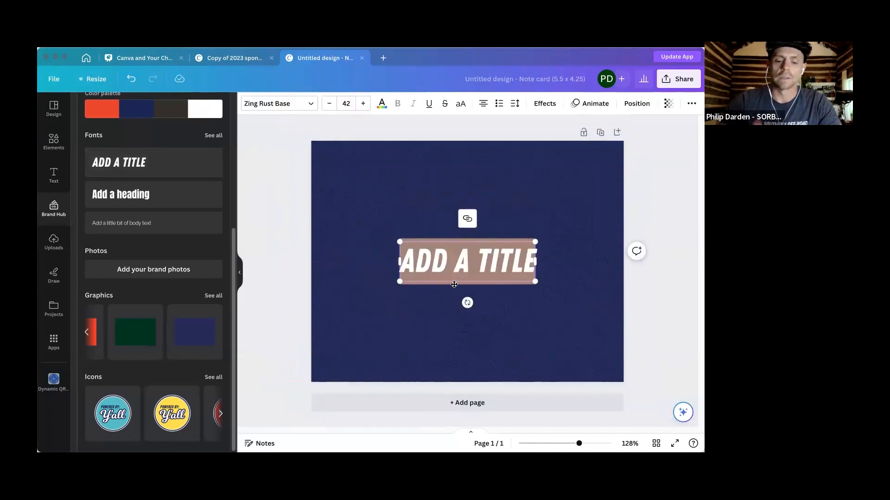
pyautogui.write('HA')
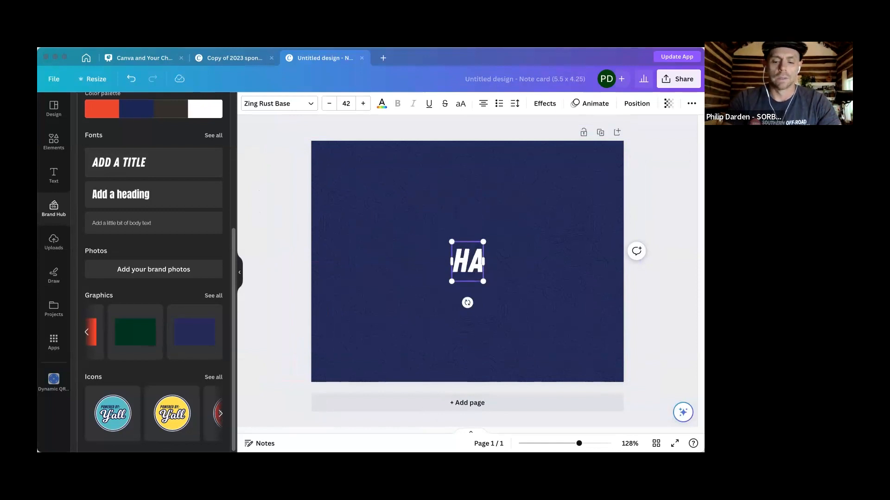
pyautogui.write('PPY')
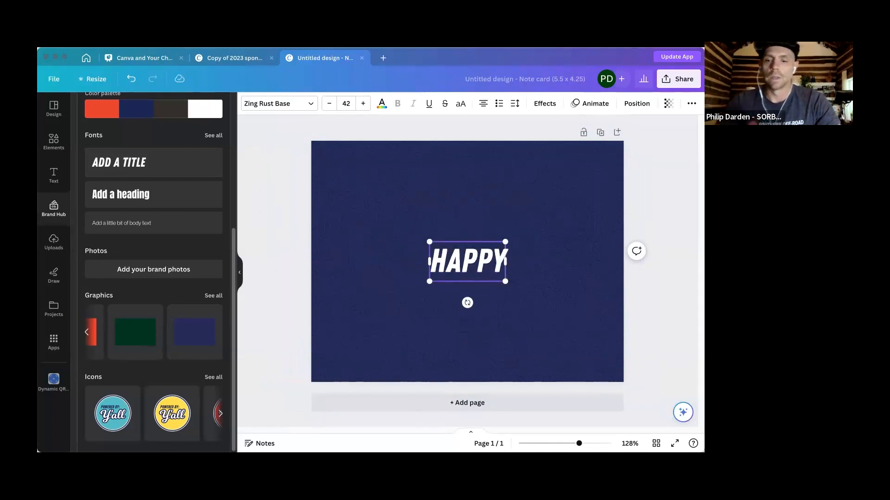
pyautogui.click(281, 230)
pyautogui.moveTo(460, 273); pyautogui.dragTo(460, 231)
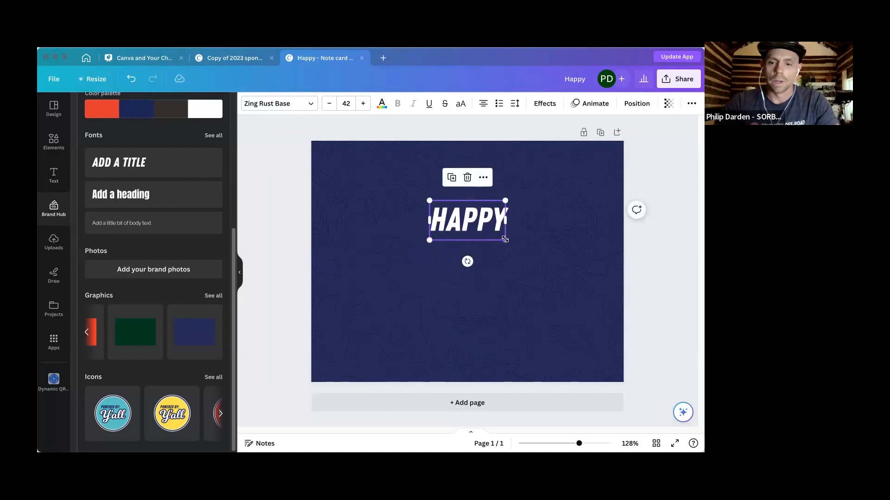
pyautogui.moveTo(505, 239); pyautogui.dragTo(480, 217)
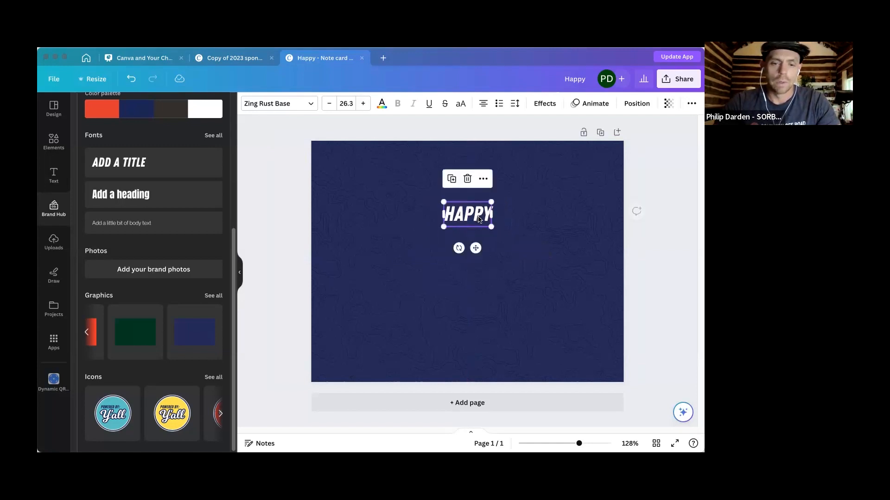
# Add a second brand title reading "NEW BIKE DAY!", enlarge it to about size 64 and place it directly beneath "HAPPY".
pyautogui.click(129, 171)
pyautogui.write('NEW BI')
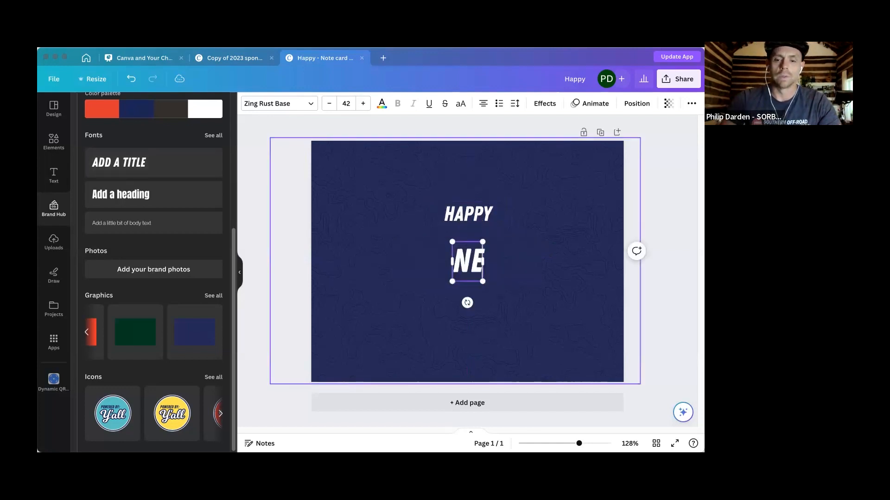
pyautogui.write('DAY!')
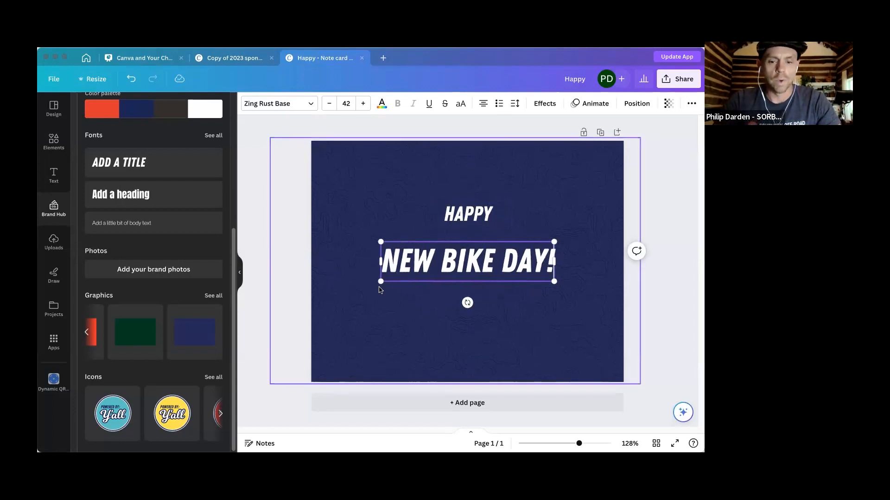
pyautogui.moveTo(381, 281); pyautogui.dragTo(341, 308)
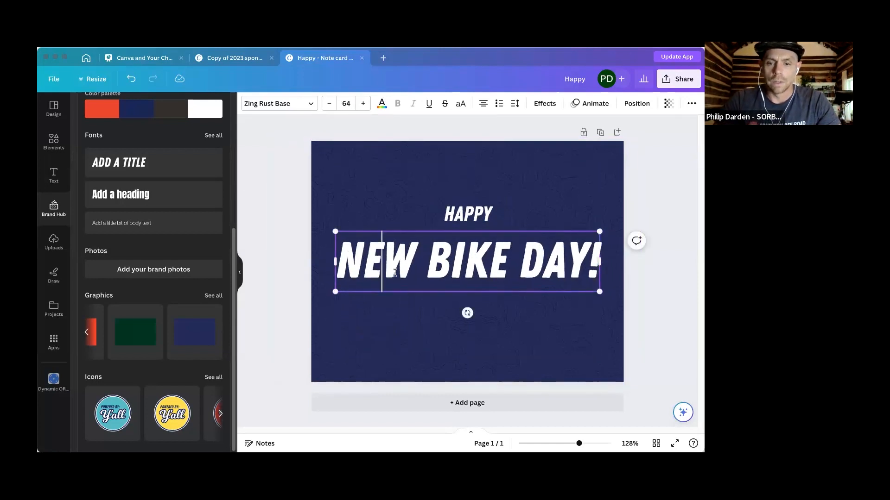
pyautogui.click(285, 235)
pyautogui.click(372, 275)
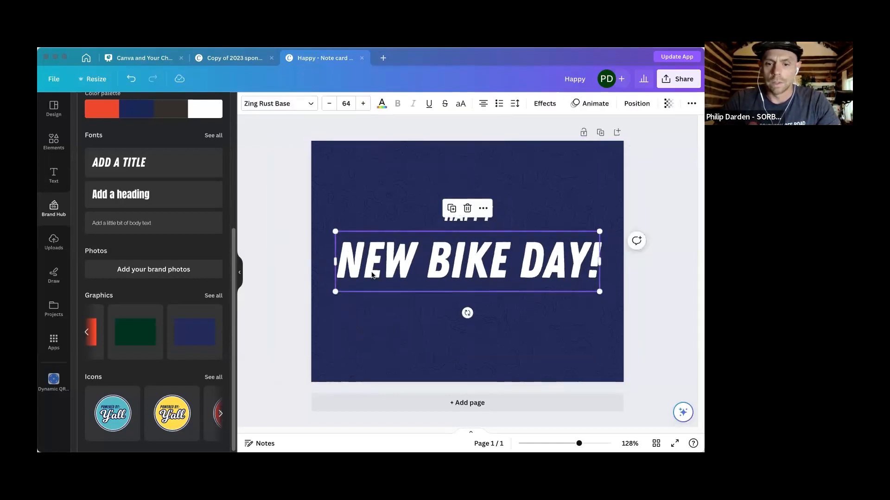
pyautogui.moveTo(372, 275); pyautogui.dragTo(371, 259)
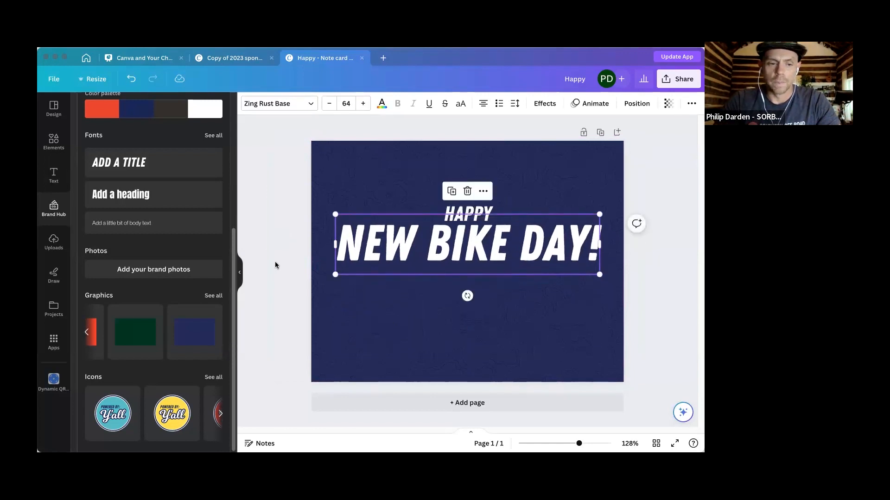
# Add a brand title reading "FROM:" beneath "NEW BIKE DAY!" and shrink it to size 22.5.
pyautogui.click(131, 168)
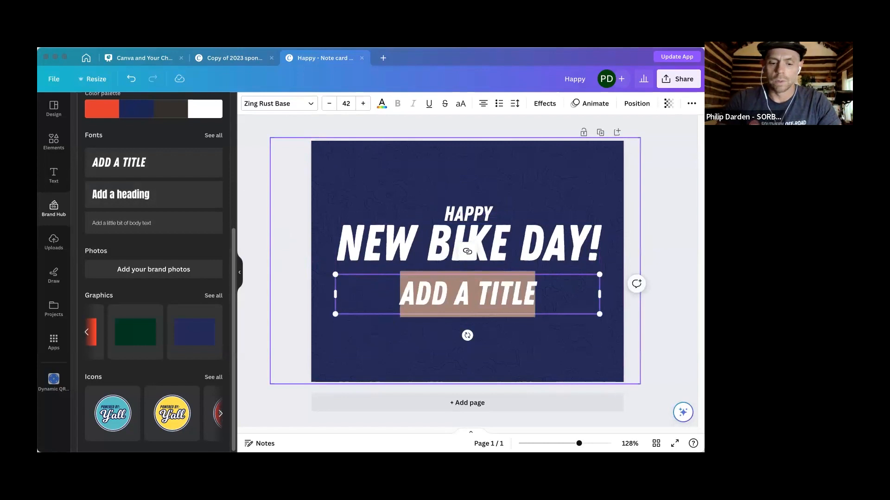
pyautogui.write('FROM:')
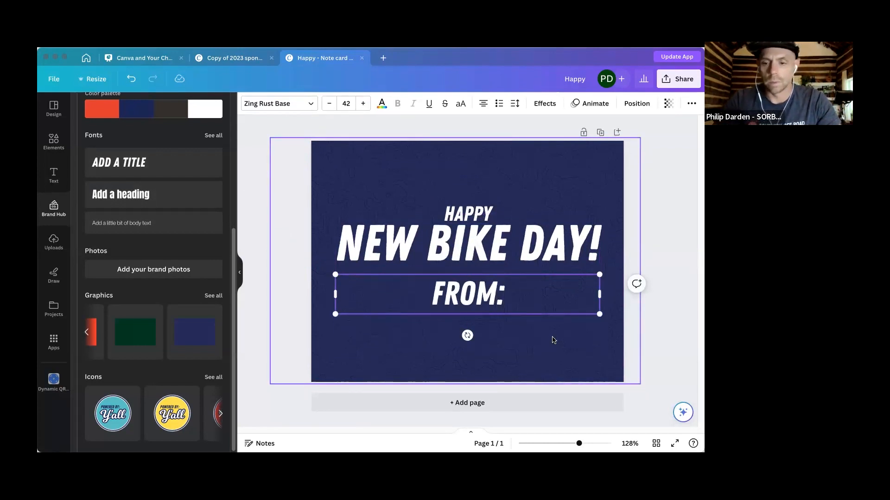
pyautogui.moveTo(599, 314); pyautogui.dragTo(475, 294)
# Add the white-text horizontal SORBA logo, shrink it to fit beside "FROM:", and center the text and logo together beneath the headline.
pyautogui.scroll(5, 143, 342)
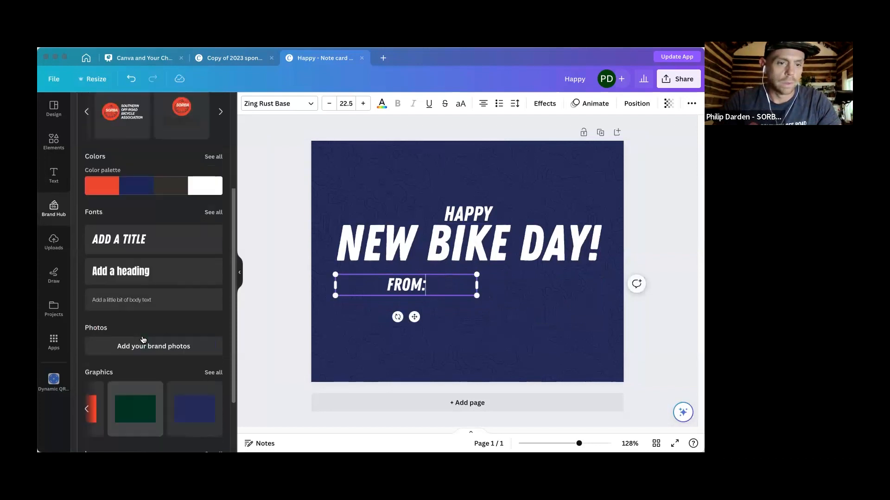
pyautogui.click(212, 212)
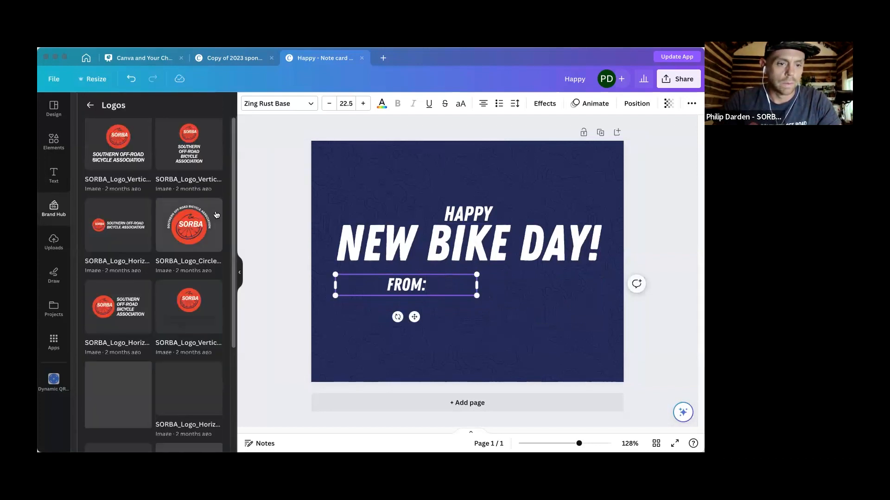
pyautogui.scroll(-3, 153, 291)
pyautogui.scroll(3, 153, 291)
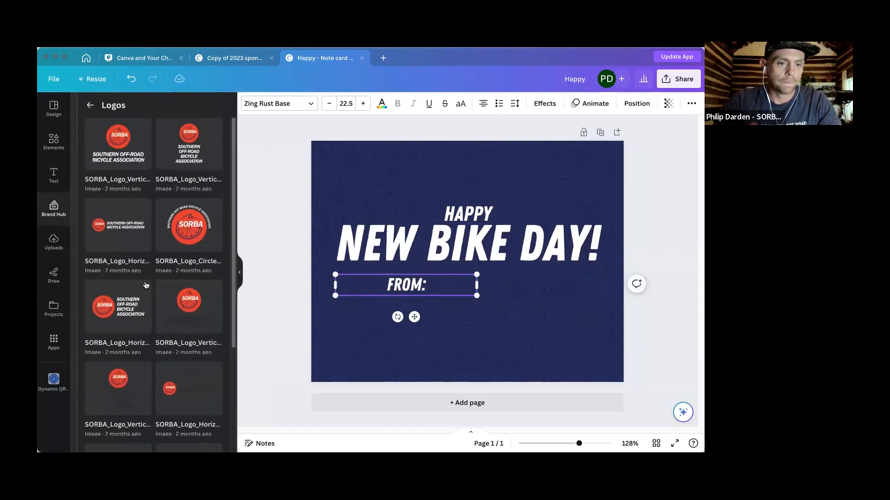
pyautogui.click(106, 225)
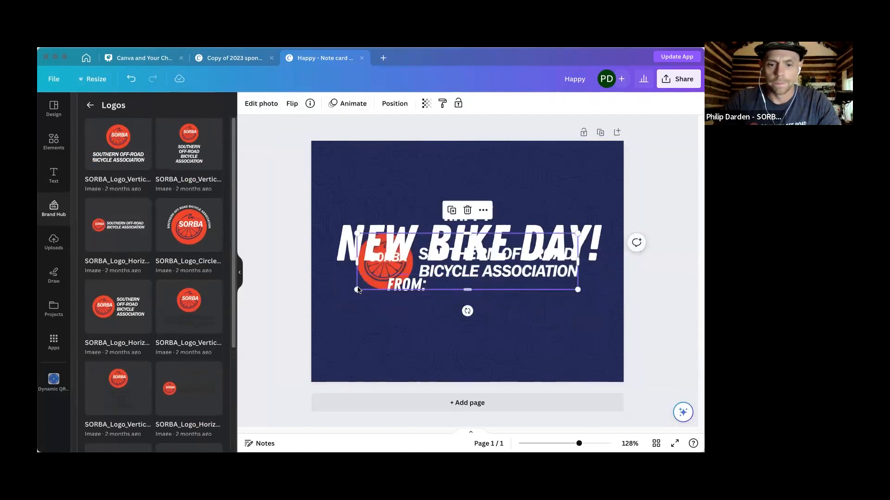
pyautogui.moveTo(378, 276); pyautogui.dragTo(495, 247)
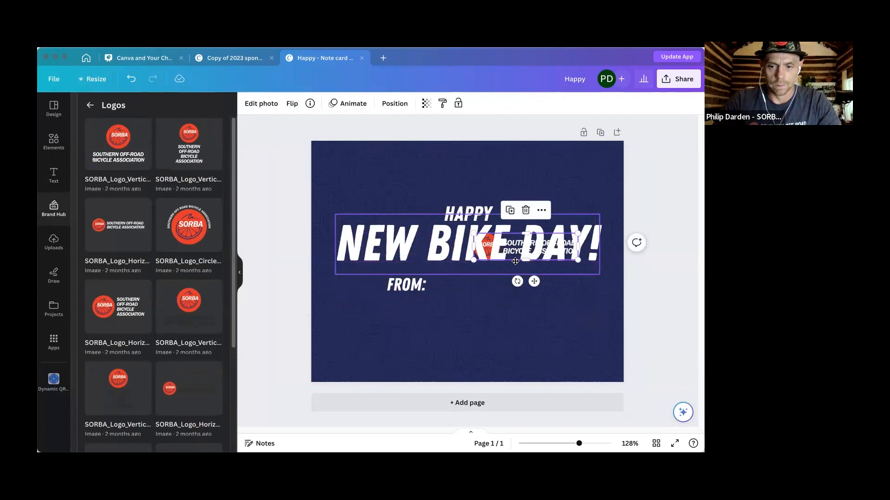
pyautogui.moveTo(515, 250); pyautogui.dragTo(484, 290)
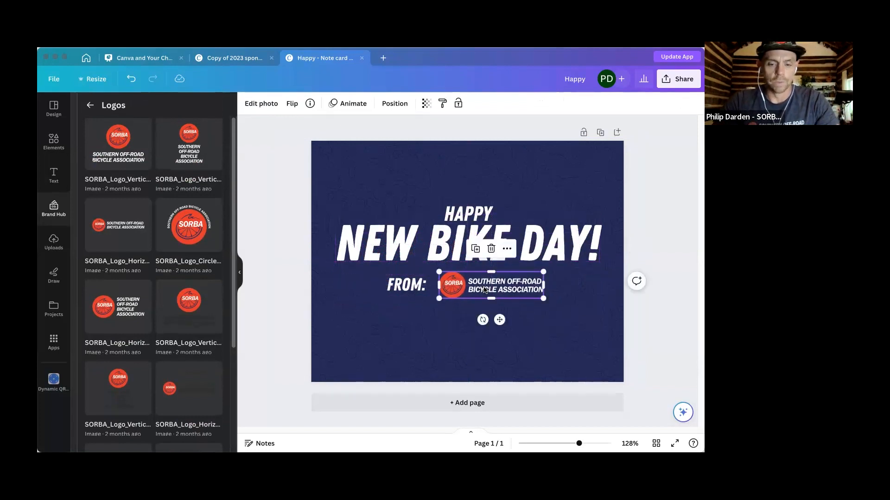
pyautogui.keyDown('shift'); pyautogui.click(411, 288); pyautogui.keyUp('shift')
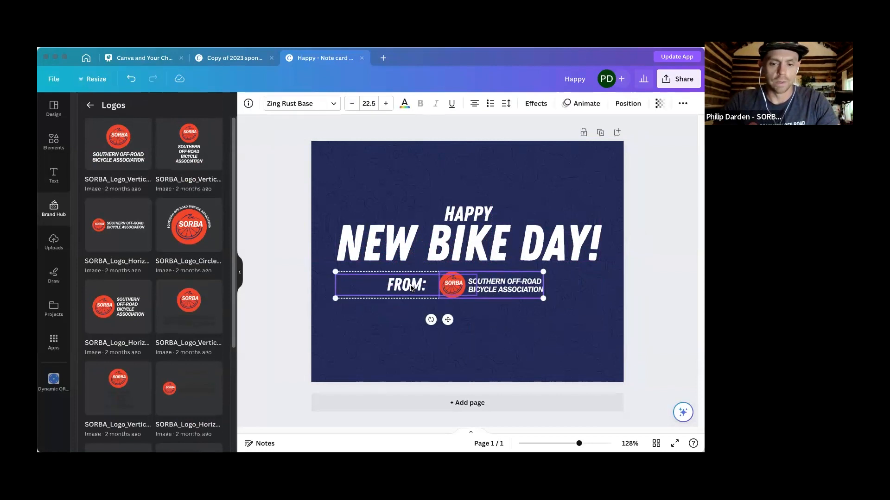
pyautogui.moveTo(410, 288); pyautogui.dragTo(426, 287)
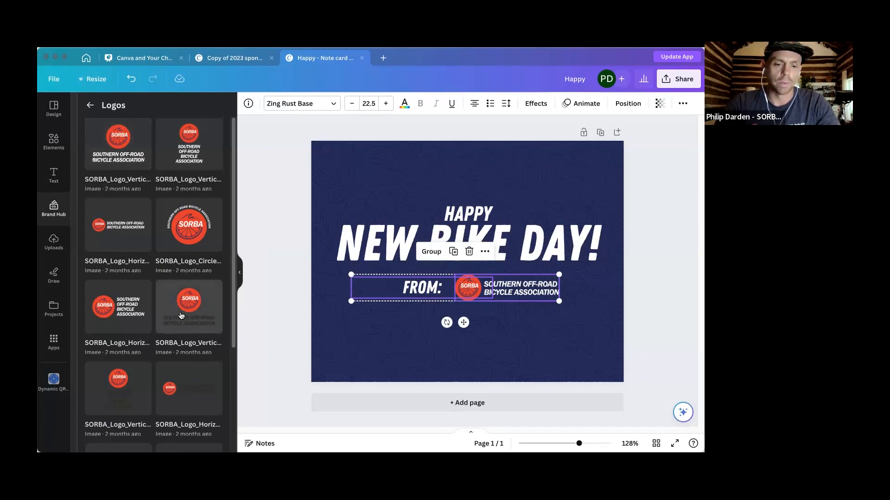
# Try the vertical SORBA logo with dark text on the navy card, and delete it.
pyautogui.moveTo(181, 316); pyautogui.dragTo(338, 175)
pyautogui.moveTo(419, 188); pyautogui.dragTo(413, 262)
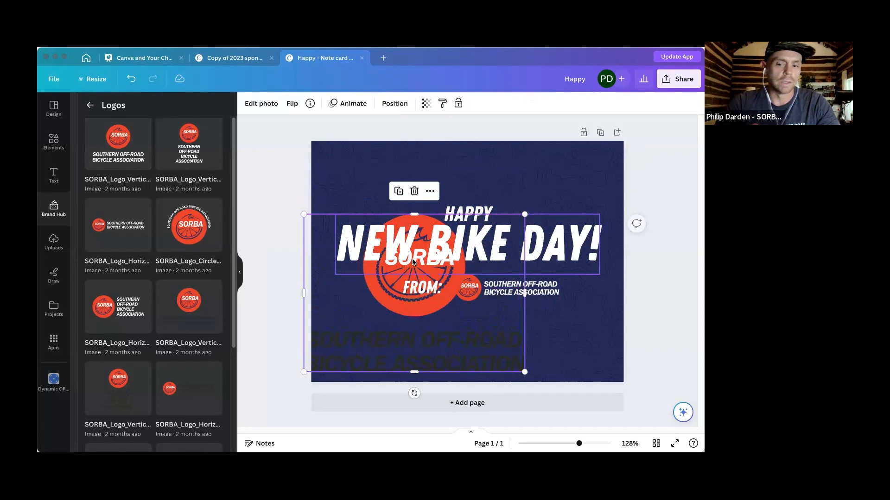
pyautogui.press('Delete')
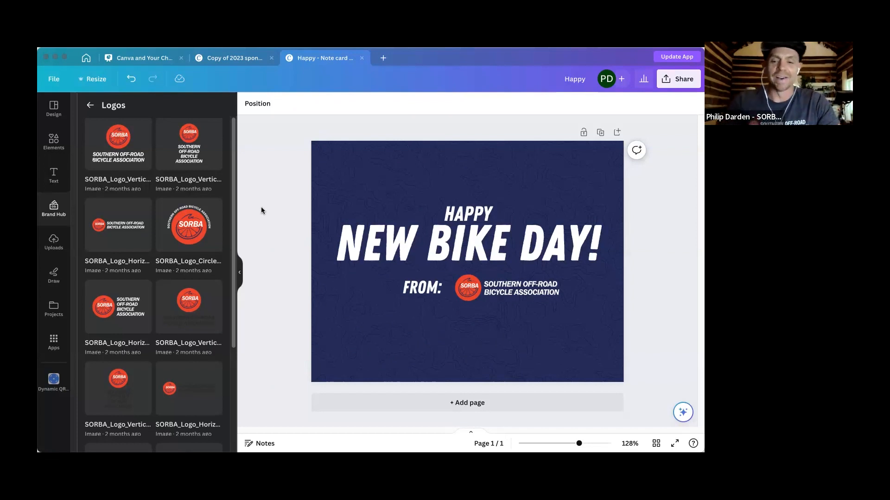
pyautogui.click(415, 289)
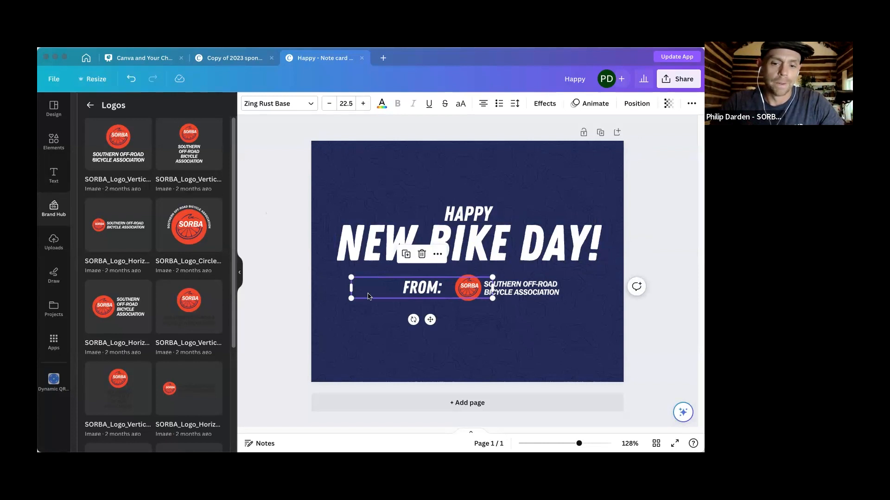
pyautogui.click(288, 280)
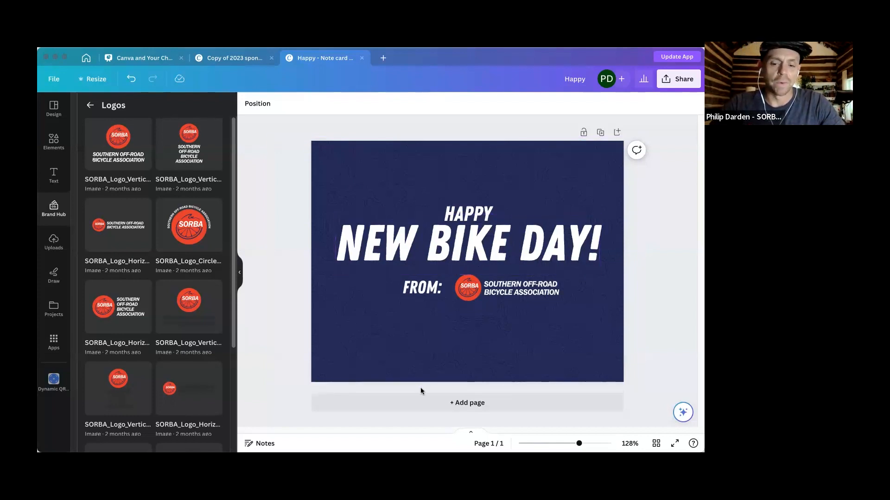
# Add a blank second page to the note card and return from the logo list to the Brand Hub overview.
pyautogui.click(422, 405)
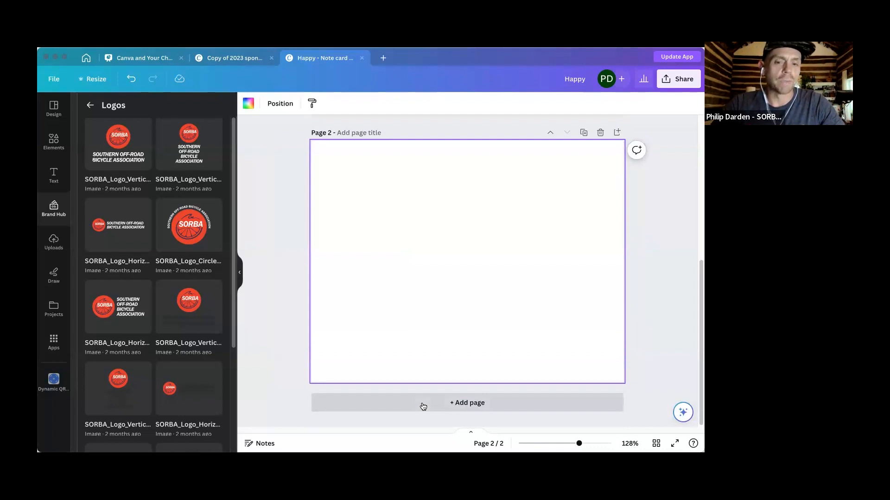
pyautogui.scroll(2, 440, 251)
pyautogui.scroll(-2, 440, 251)
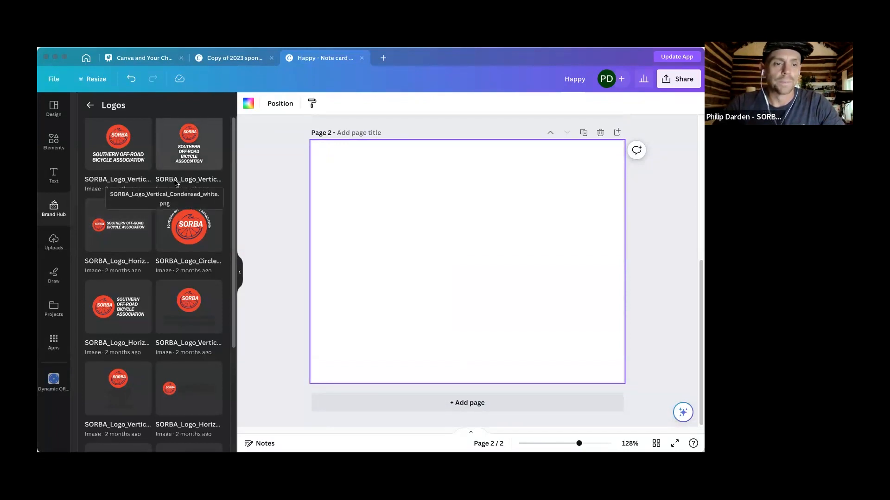
pyautogui.click(88, 106)
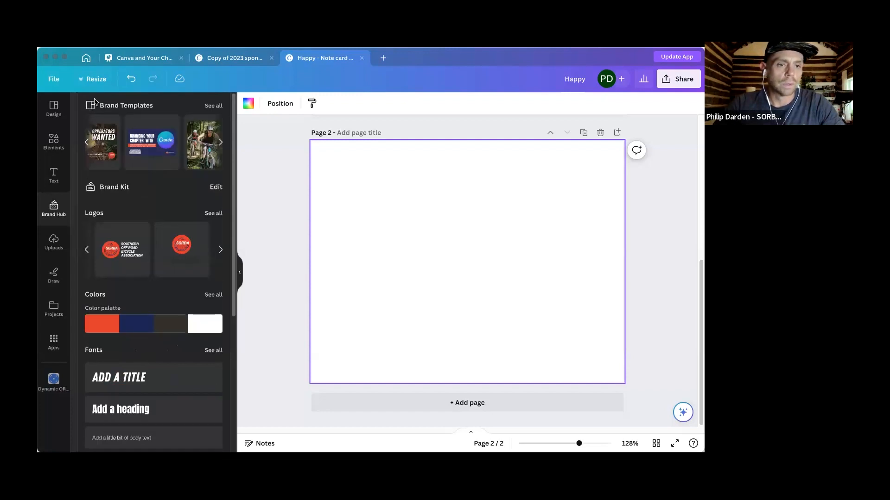
# Find the "new bike day postcard" brand template among all projects and create a new design from it.
pyautogui.click(87, 57)
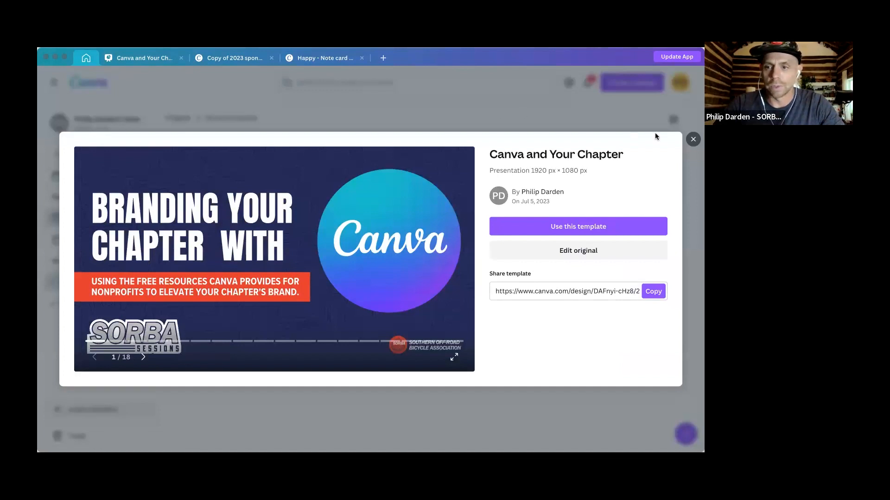
pyautogui.click(693, 139)
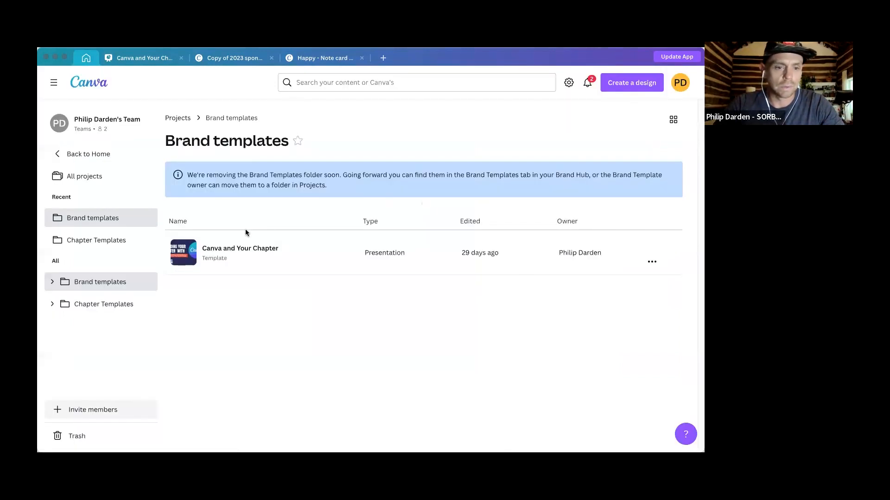
pyautogui.click(72, 179)
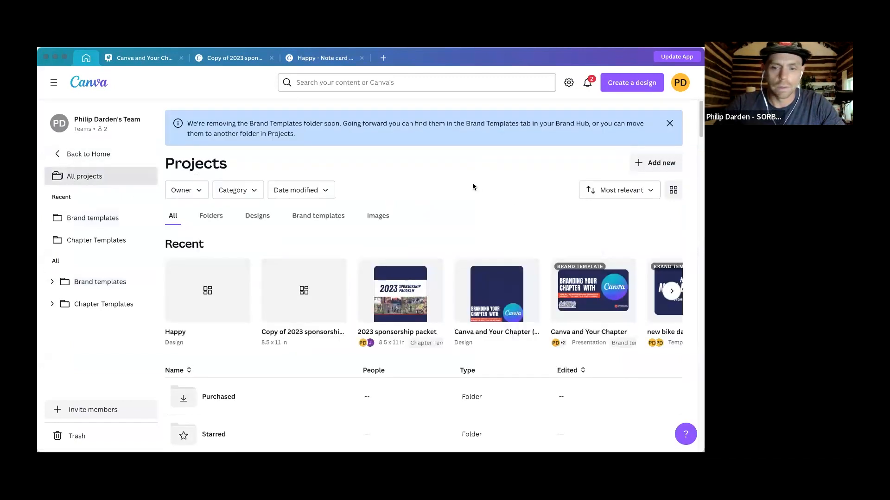
pyautogui.hscroll(5, 513, 296)
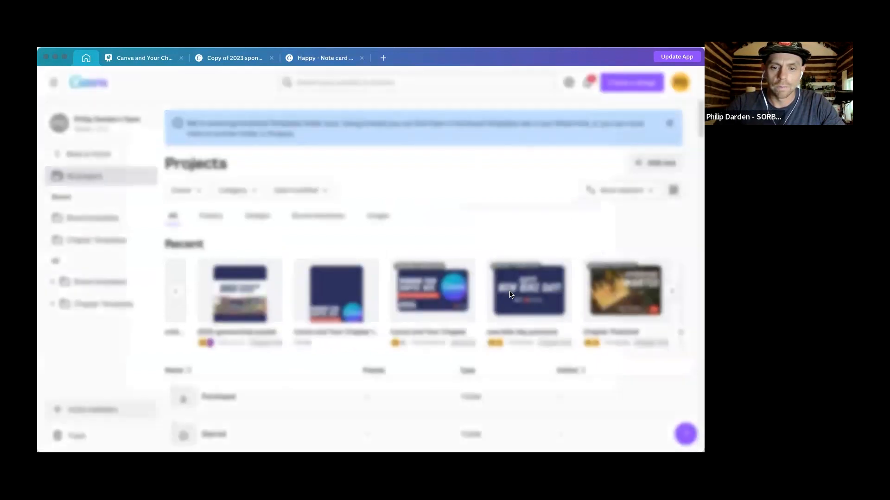
pyautogui.click(511, 295)
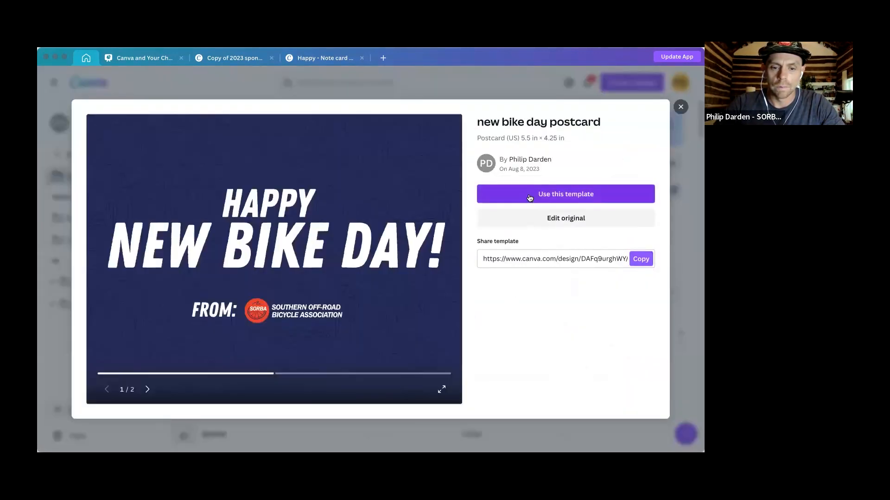
pyautogui.click(529, 198)
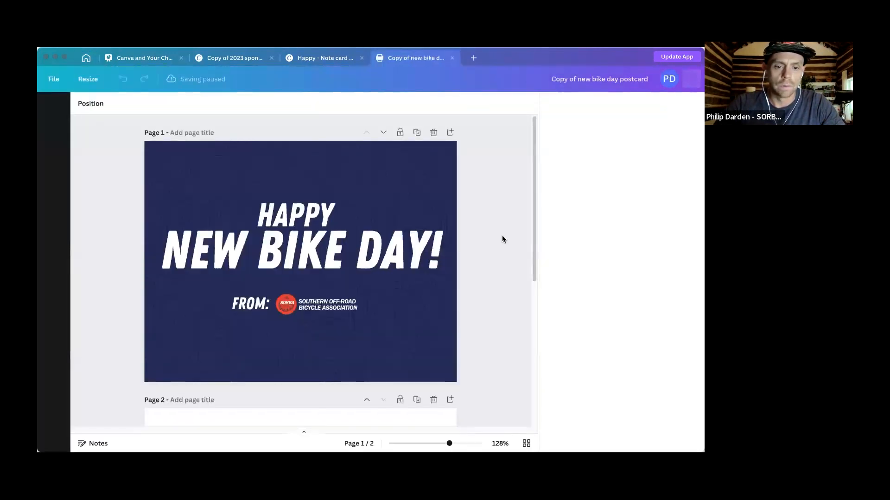
# Review both pages of the postcard, the Dynamic QR Codes templates, and the body text, website and chapter placeholders on the back.
pyautogui.scroll(-5, 504, 241)
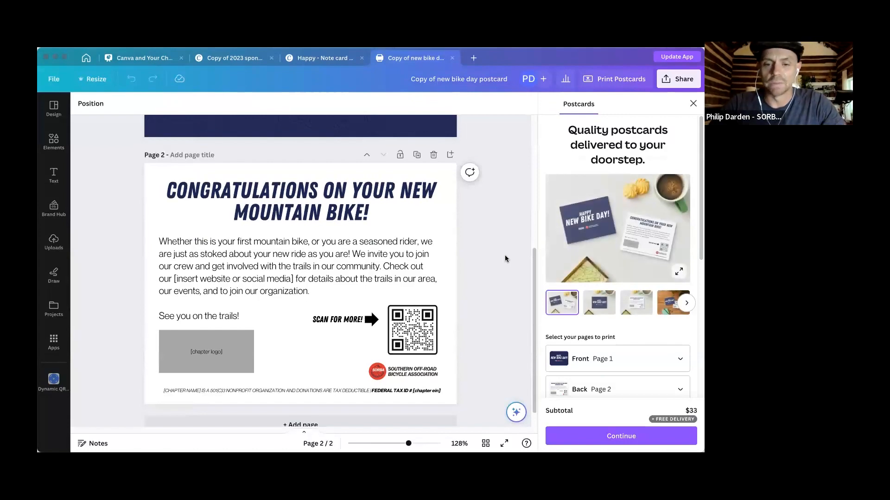
pyautogui.scroll(5, 464, 273)
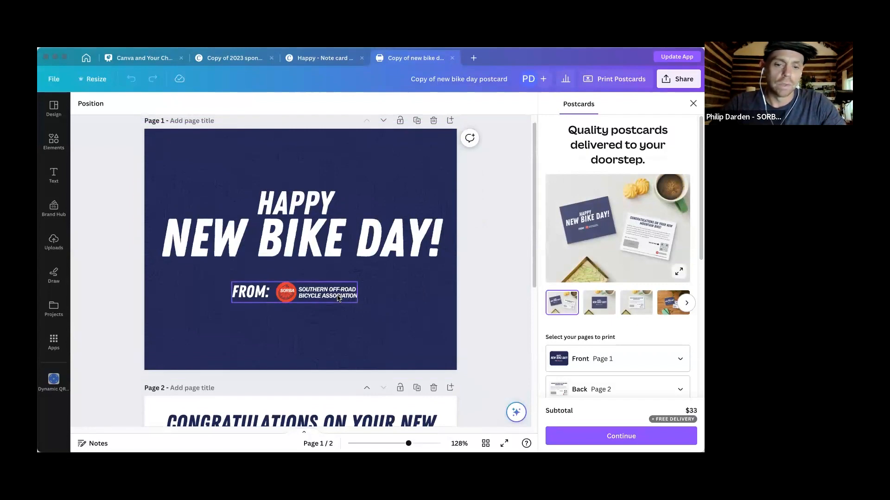
pyautogui.scroll(-5, 338, 296)
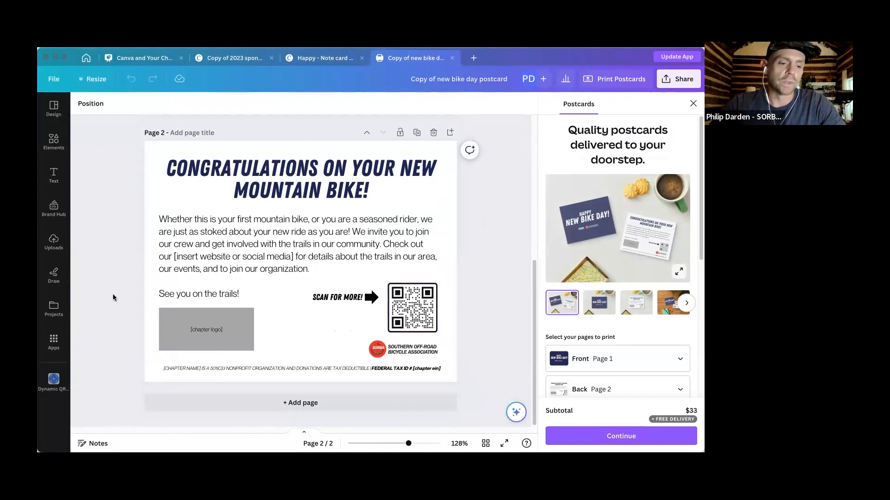
pyautogui.click(54, 381)
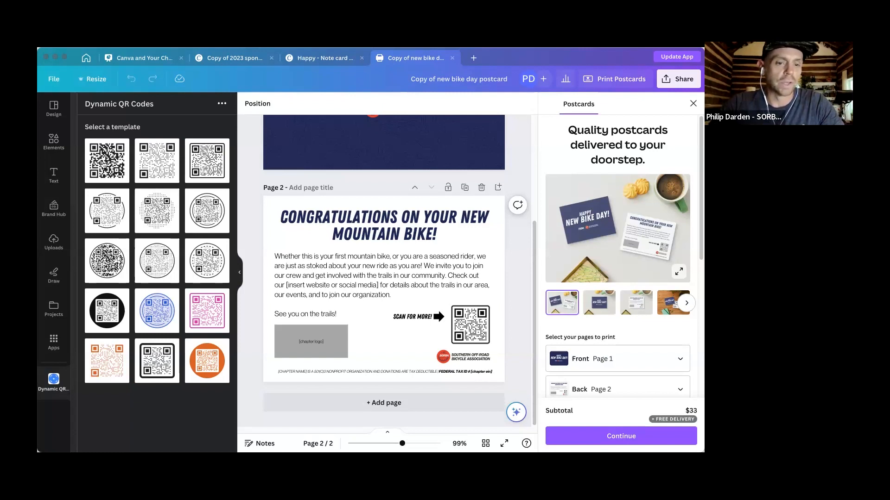
pyautogui.click(241, 275)
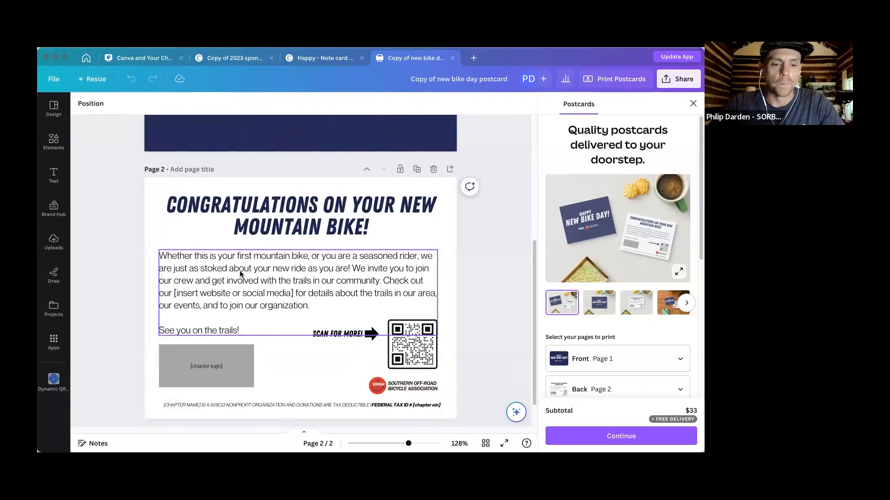
pyautogui.click(241, 274)
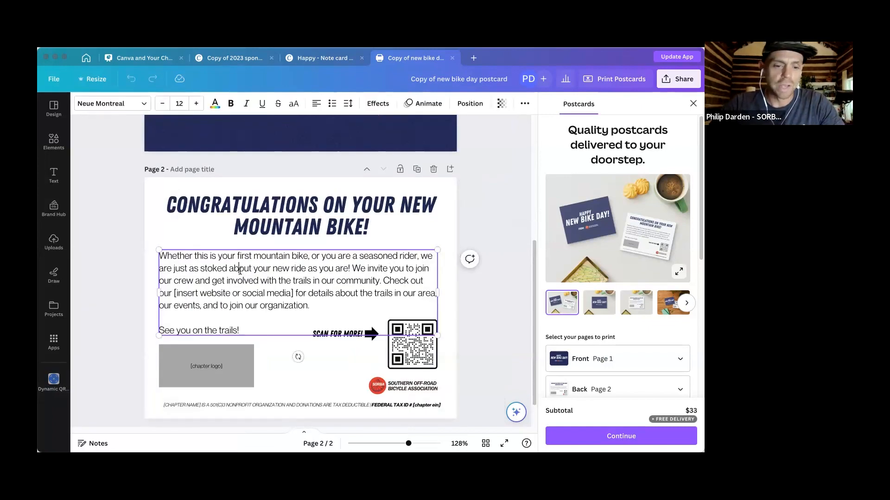
pyautogui.scroll(-1, 218, 334)
pyautogui.click(187, 387)
pyautogui.click(187, 387)
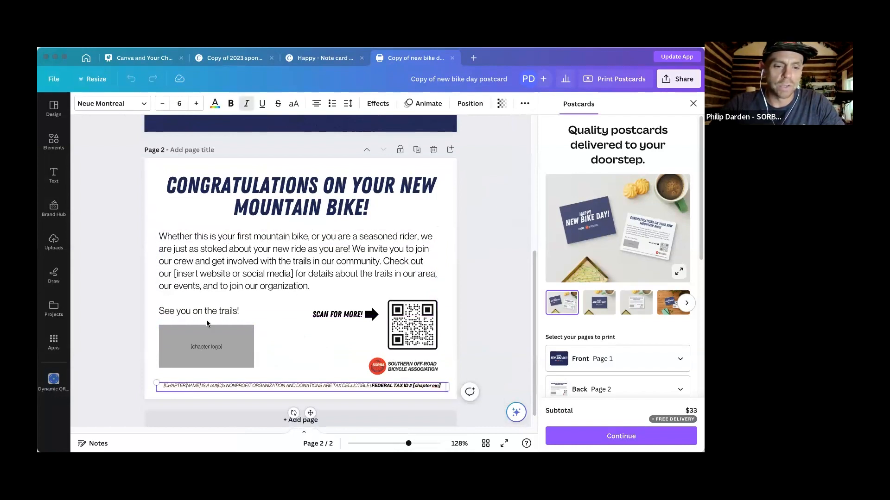
pyautogui.click(181, 274)
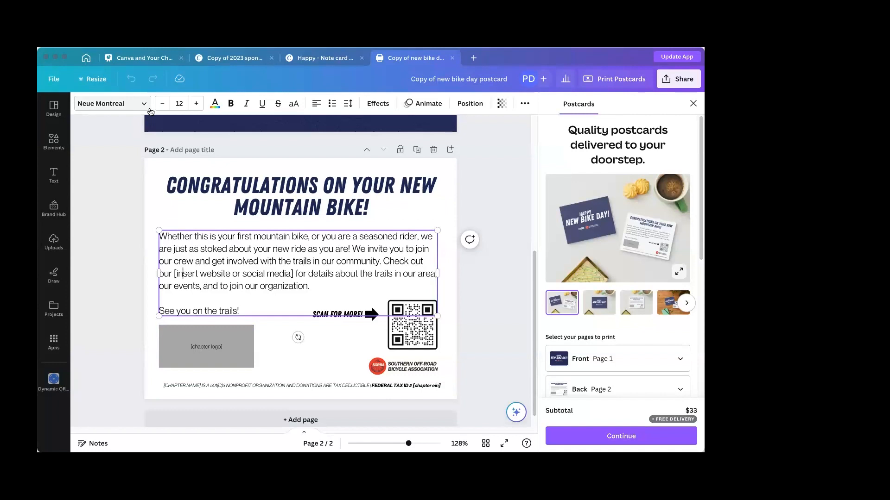
pyautogui.click(123, 152)
# Switch to the SORBA Canva Templates spreadsheet in the browser and review the template links on the Print and Web/Social Media sheets.
pyautogui.click(149, 60)
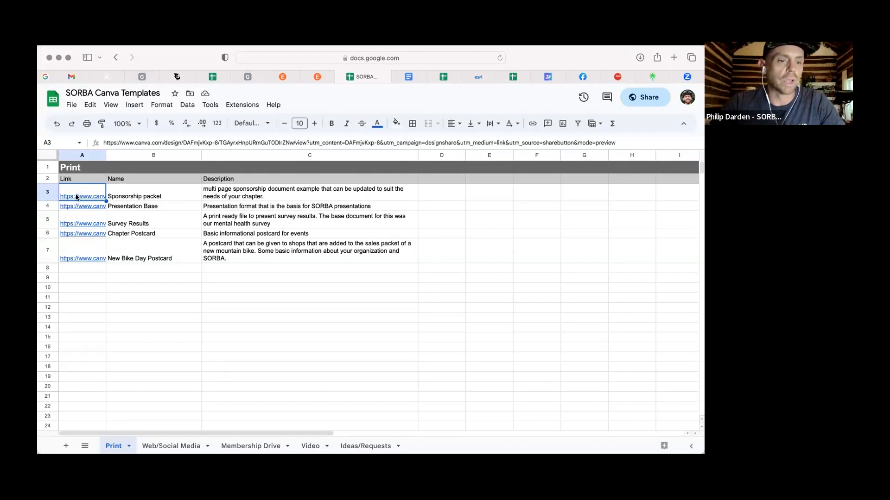
pyautogui.moveTo(77, 196)
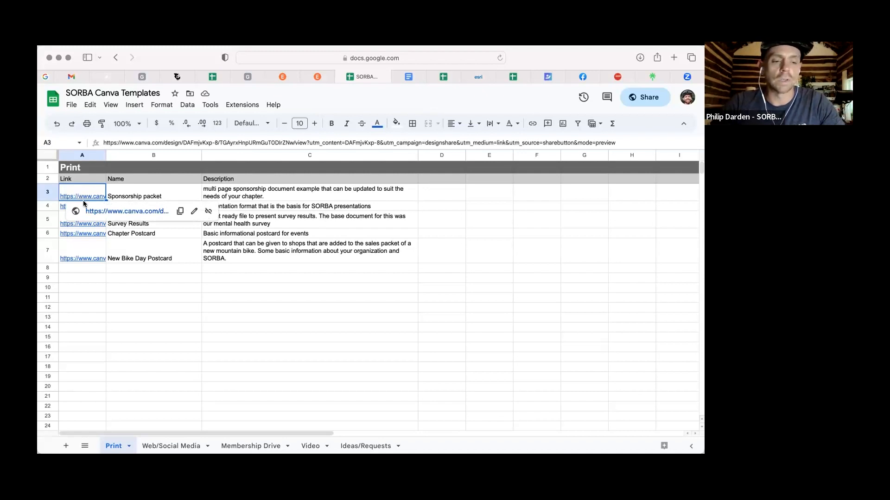
pyautogui.moveTo(74, 264)
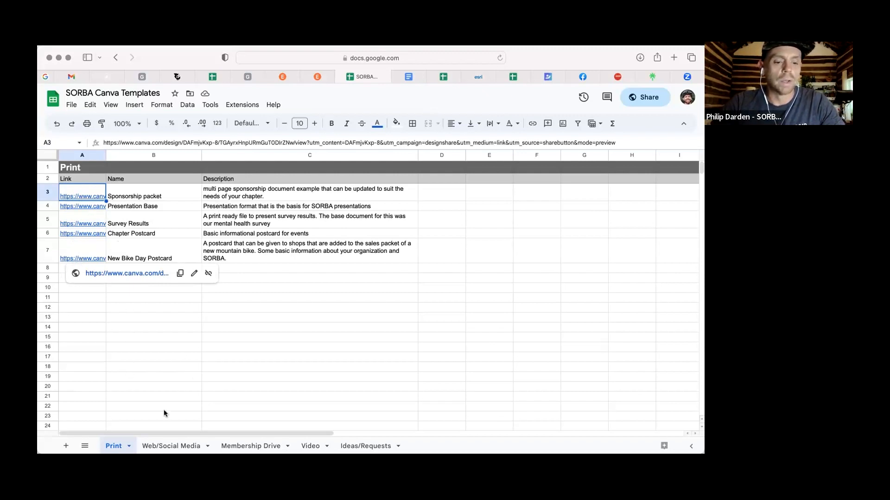
pyautogui.click(168, 445)
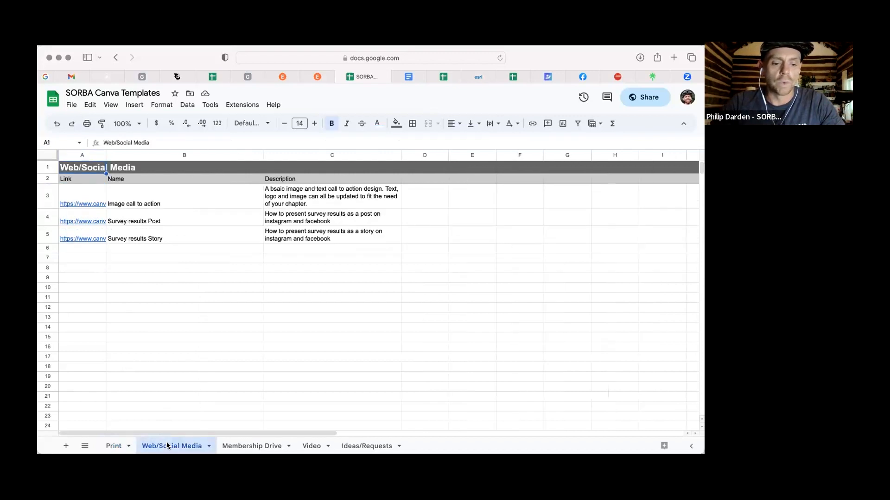
# Review the template entries on the Membership Drive, Video and Ideas/Requests sheets.
pyautogui.click(249, 443)
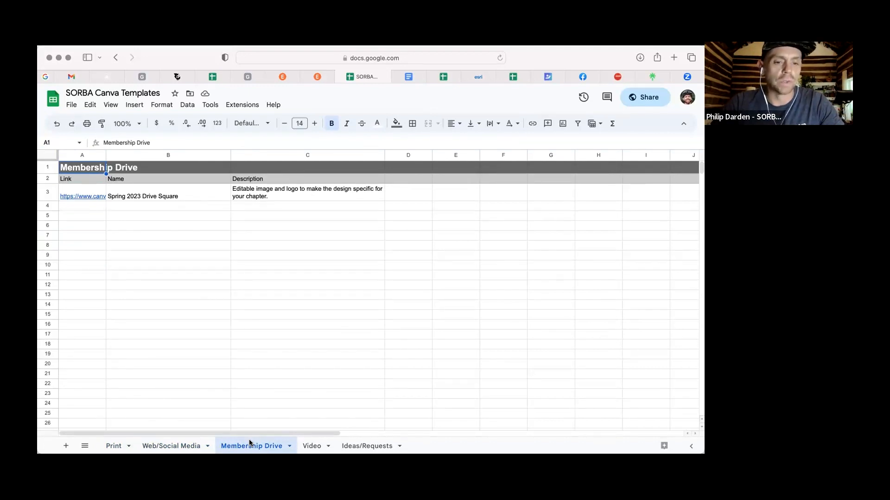
pyautogui.click(317, 448)
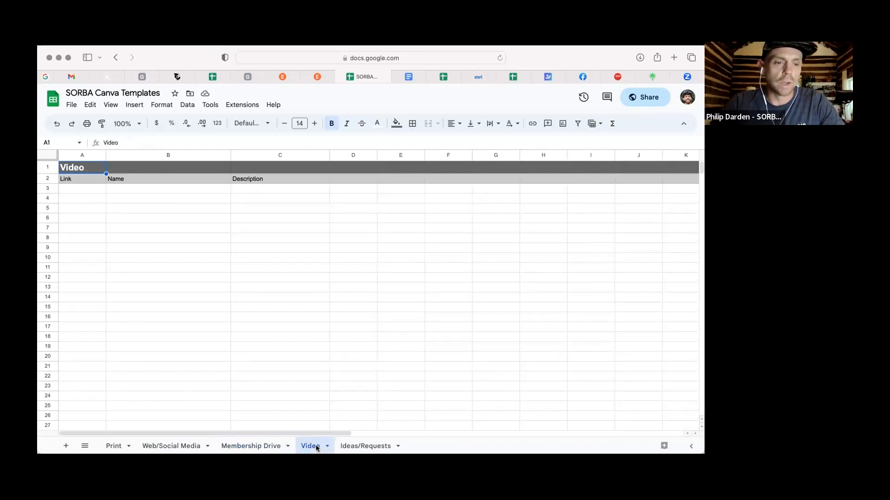
pyautogui.click(361, 447)
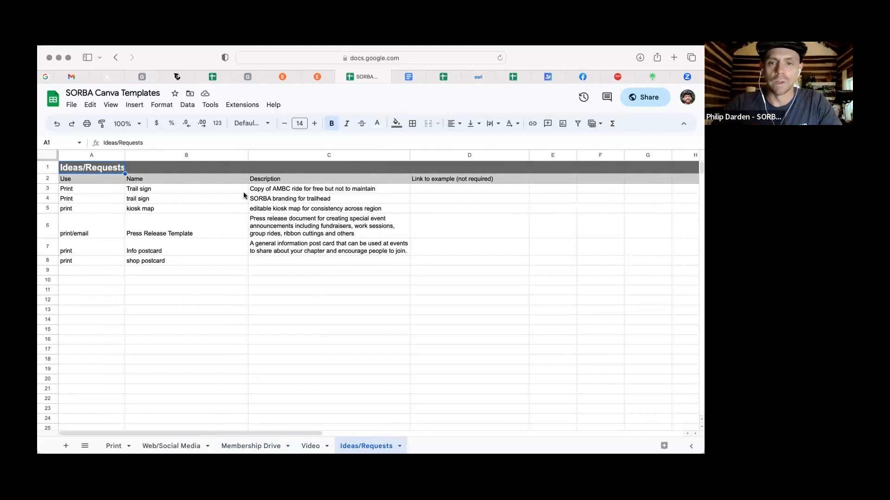
# Open the Sponsorship packet link from the Print sheet and use the template, allowing it to open in the Canva desktop app.
pyautogui.click(111, 446)
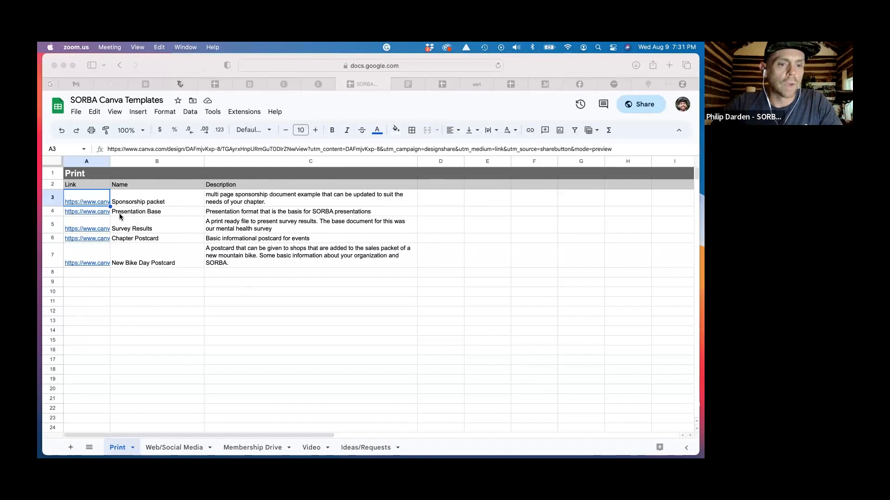
pyautogui.click(90, 200)
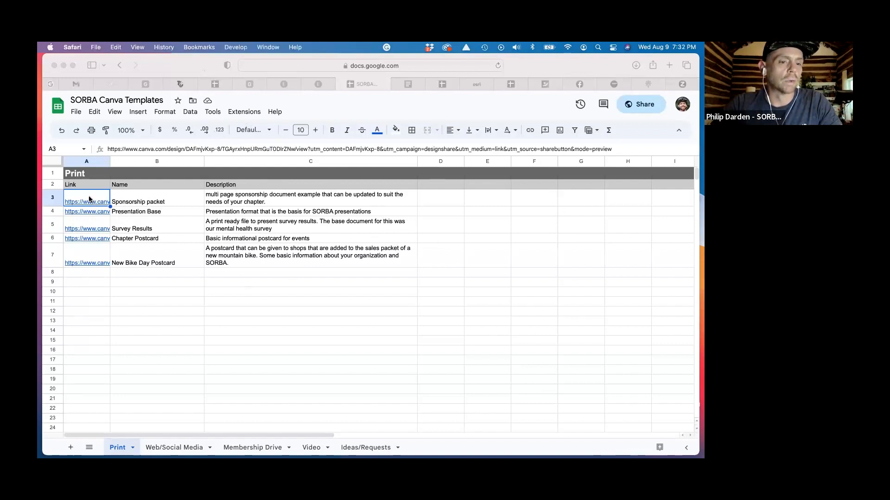
pyautogui.click(110, 217)
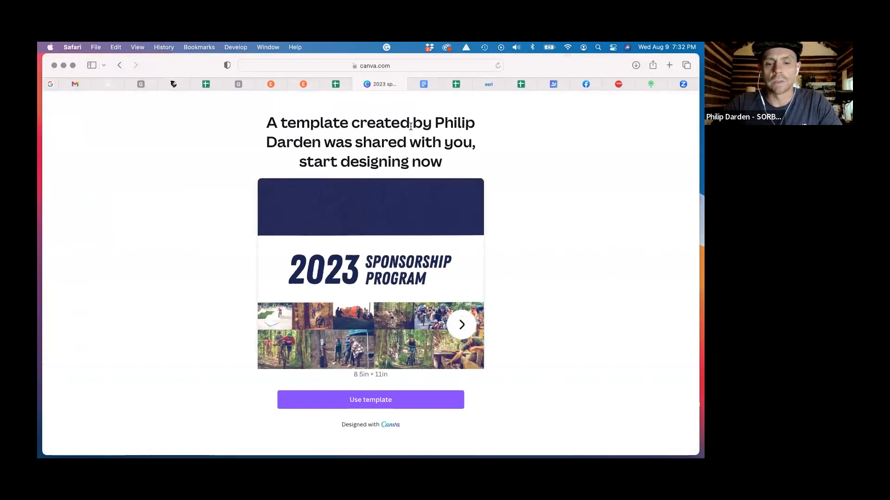
pyautogui.click(378, 398)
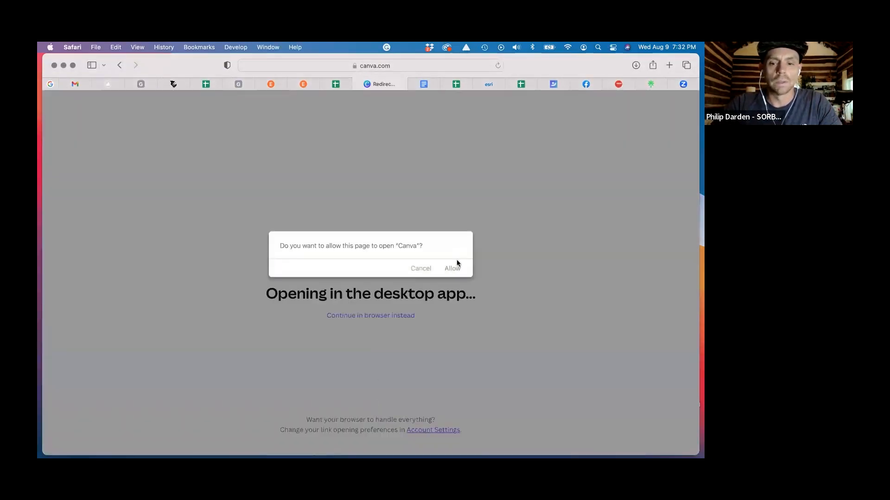
pyautogui.click(450, 269)
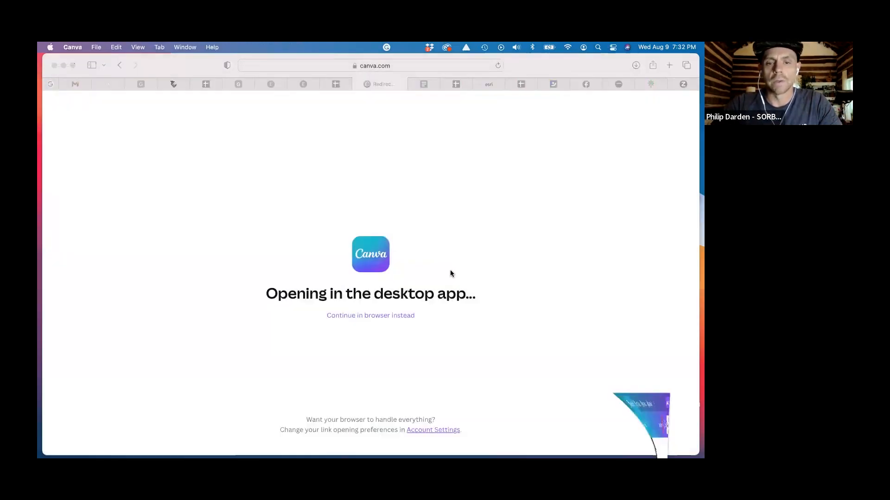